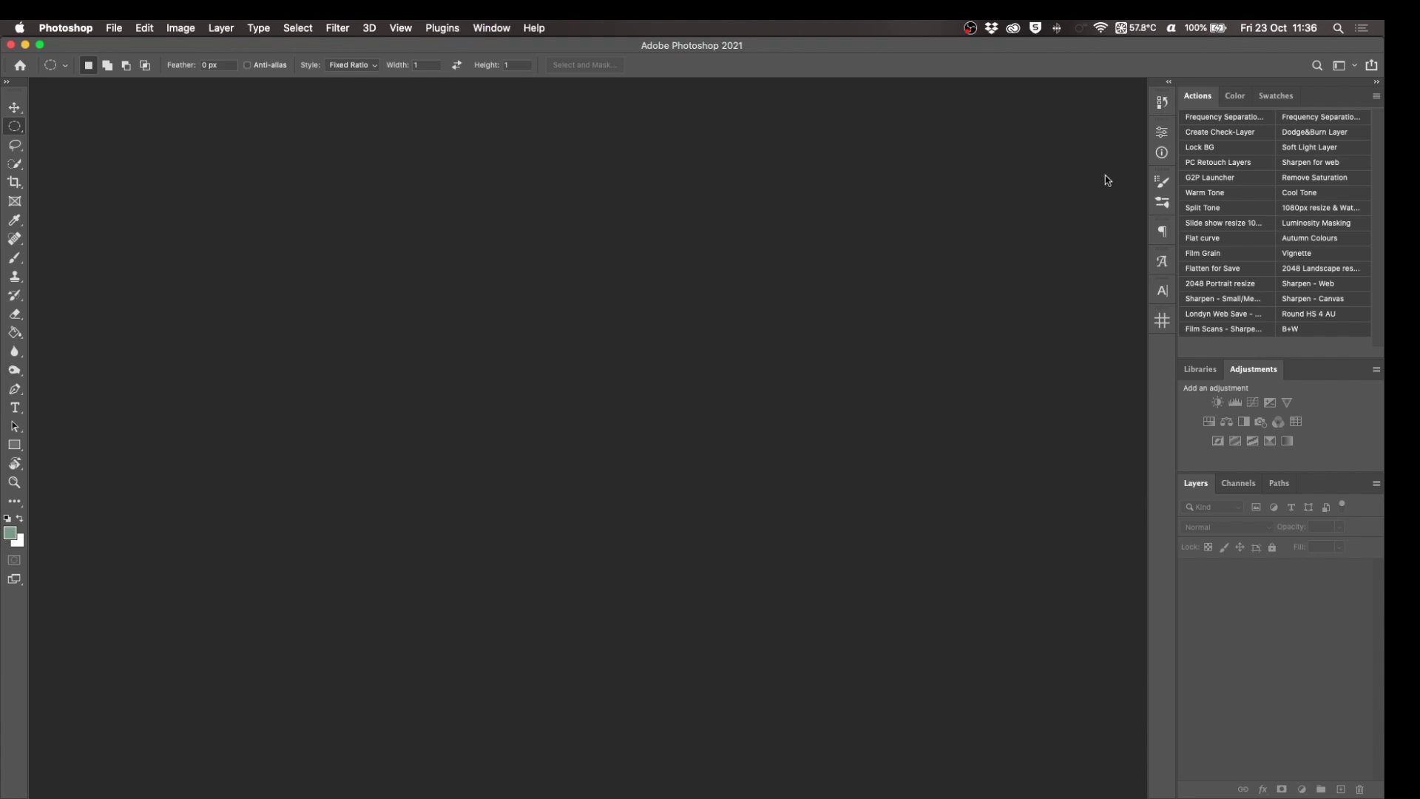
- Launch Grain2Pixel from the G2P Launcher action, view its About tab, then return to Files Setup
click(1220, 184)
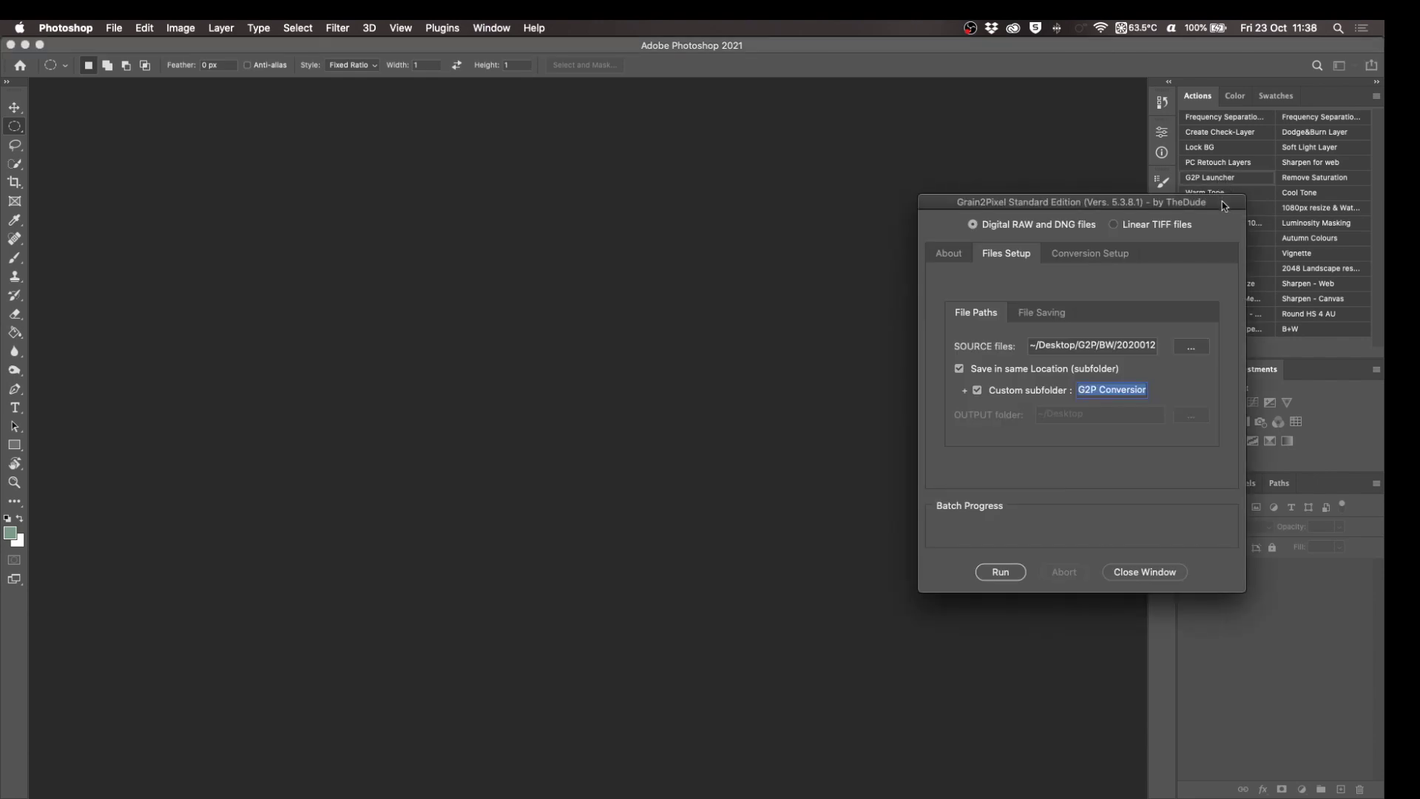
drag(1224, 204, 1008, 144)
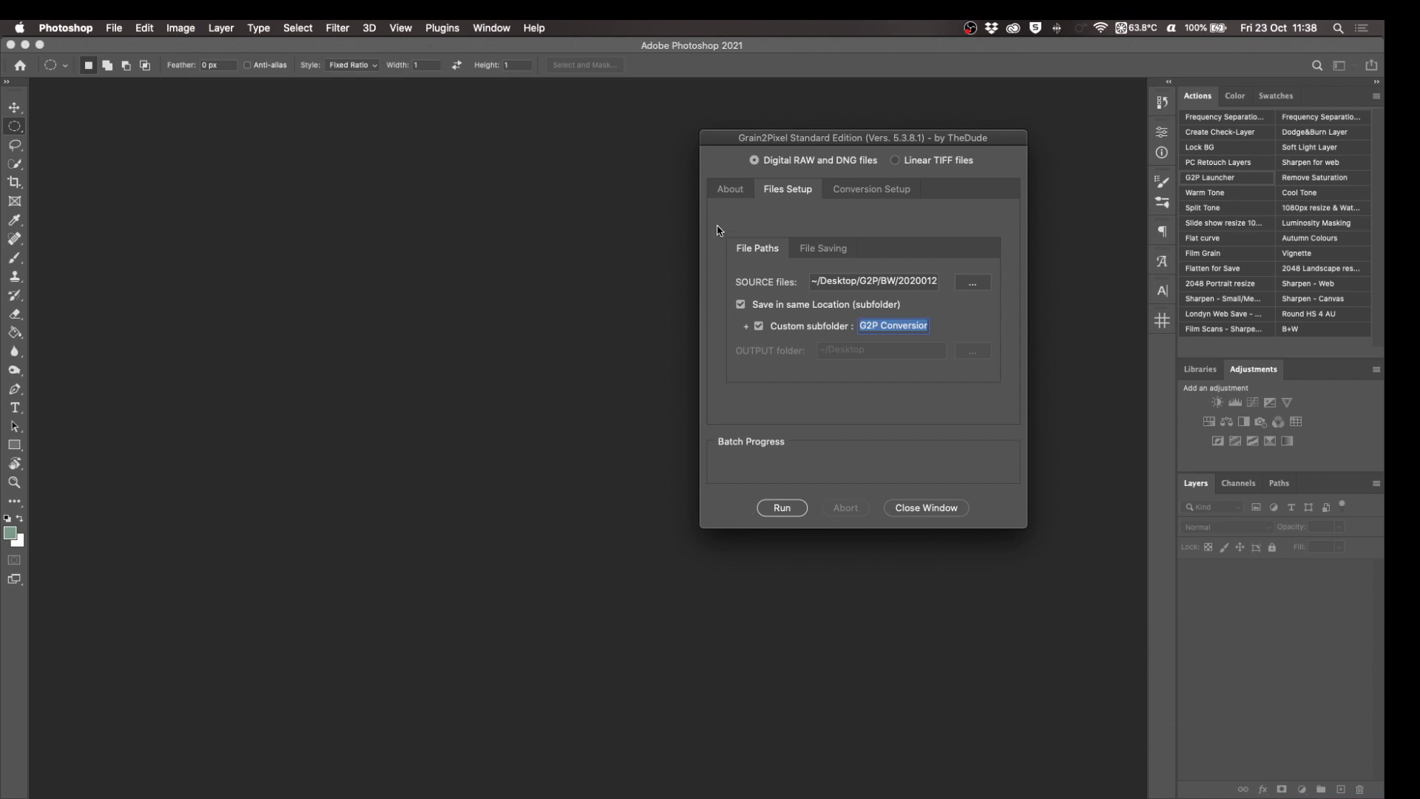
click(729, 193)
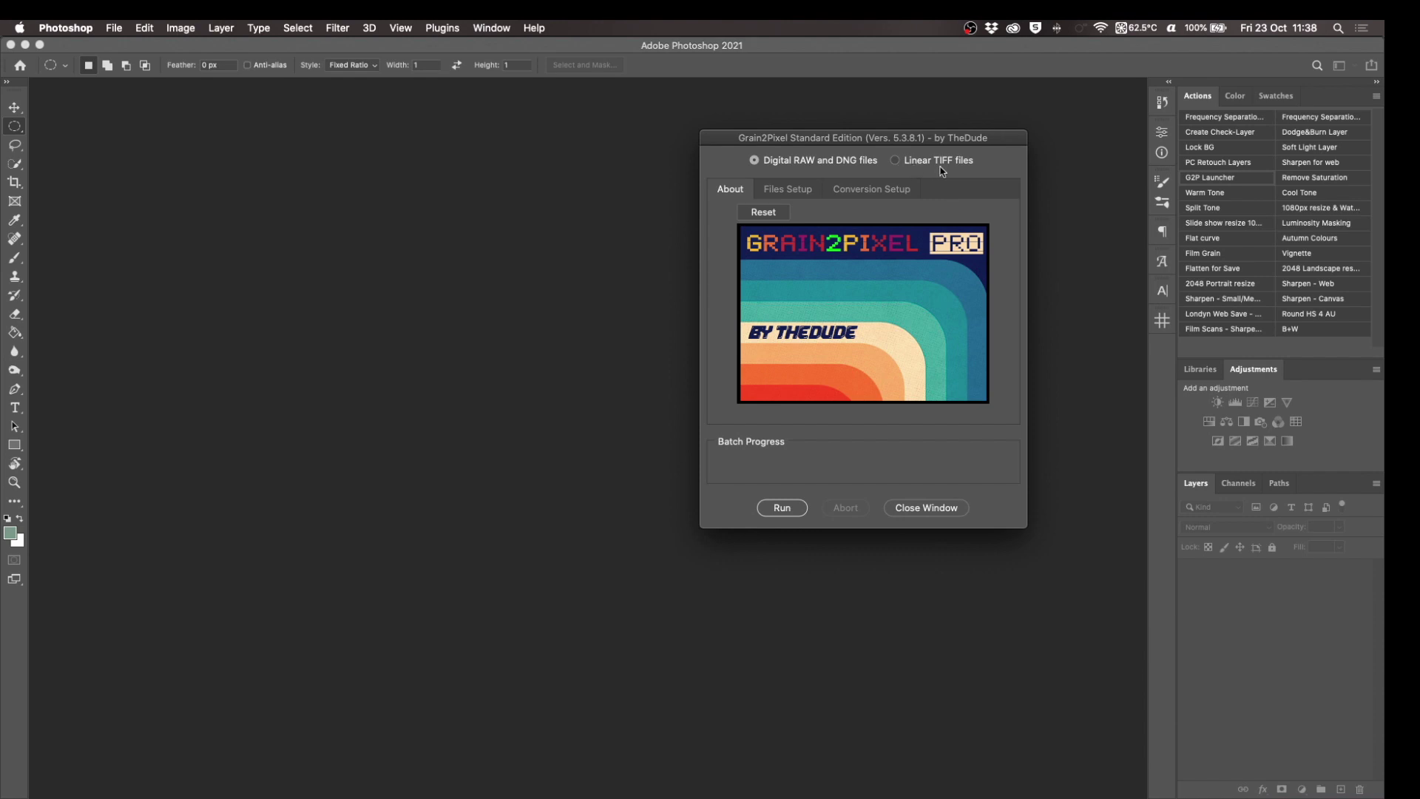
click(788, 191)
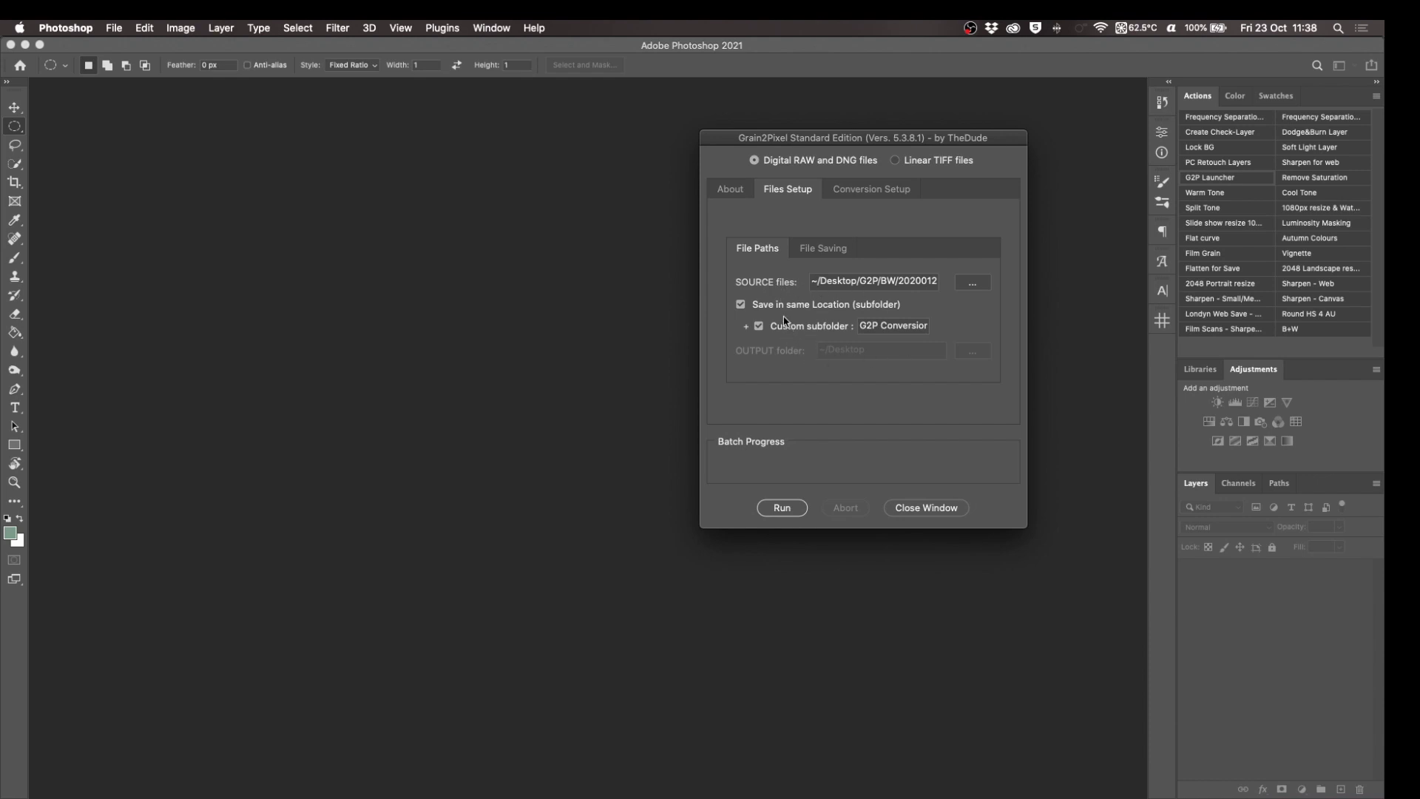
- Set the source files to all six NEF scans in the Desktop G2P folder
click(973, 287)
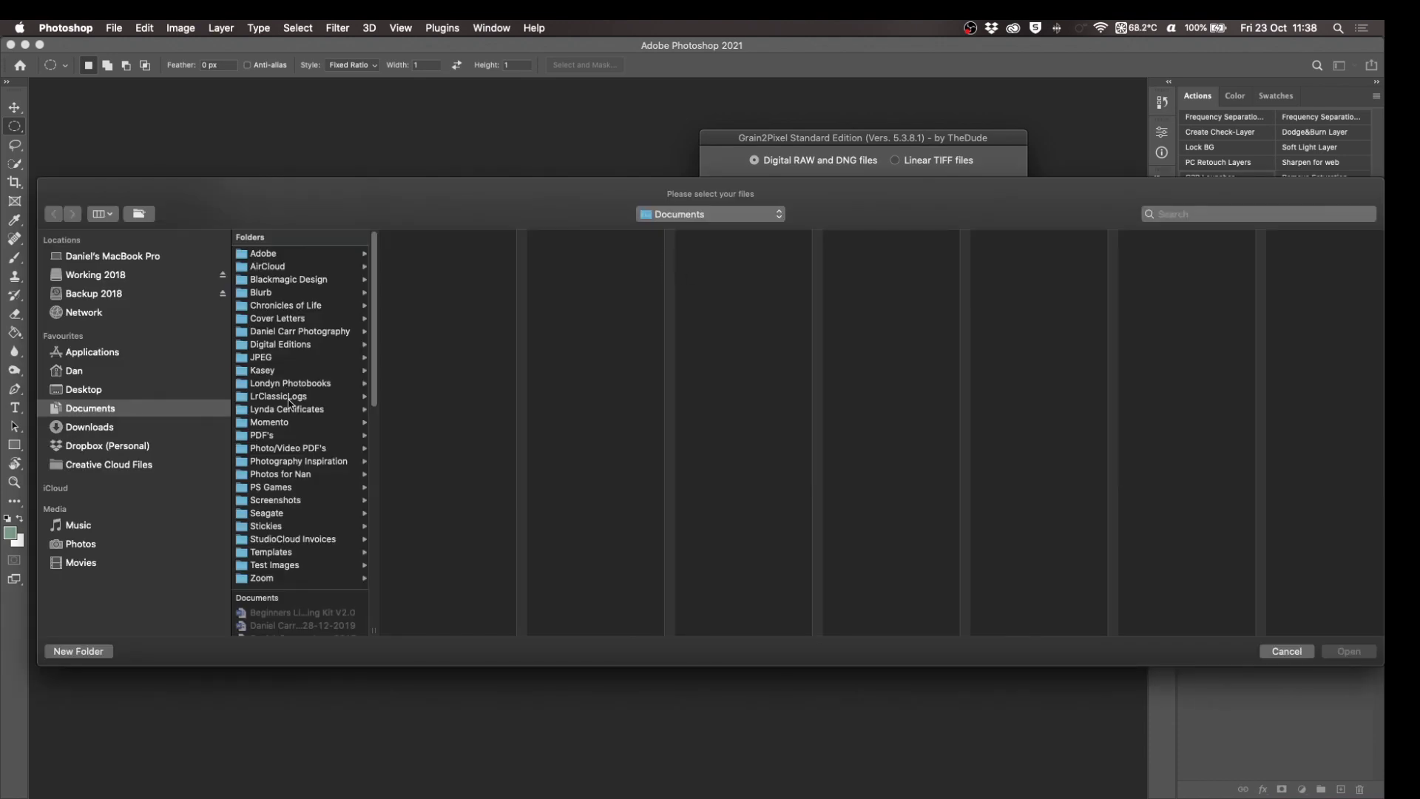
click(97, 396)
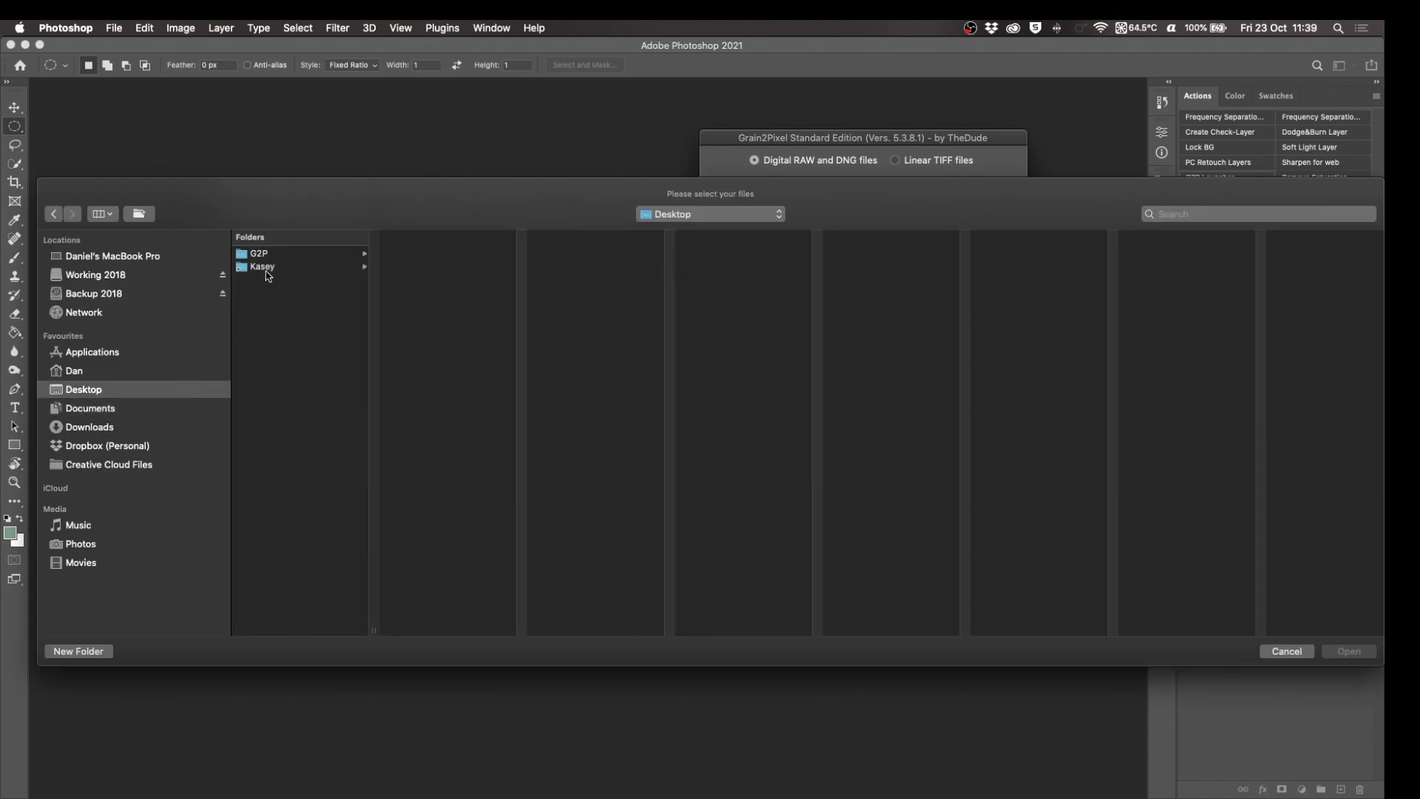
click(269, 256)
drag(464, 362, 455, 250)
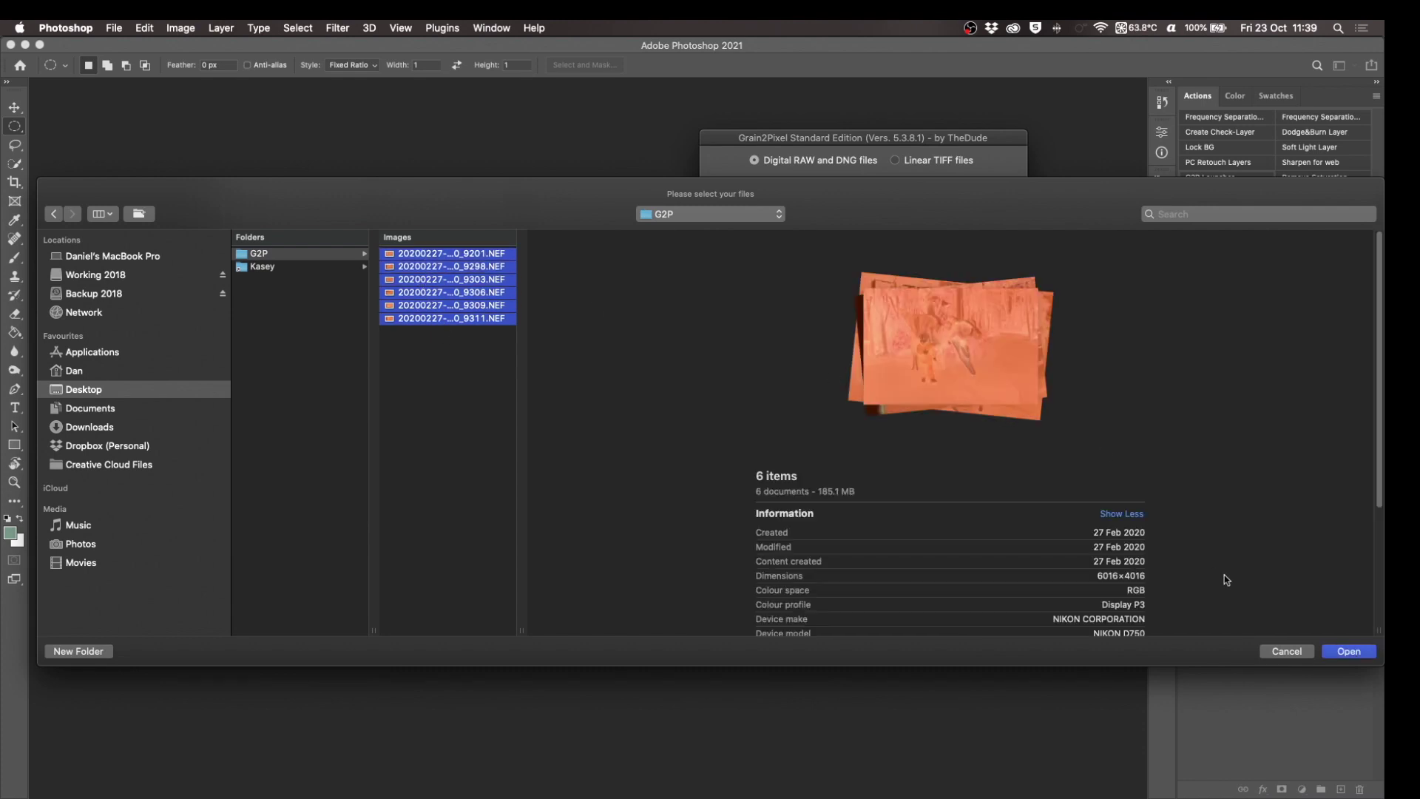
click(1349, 652)
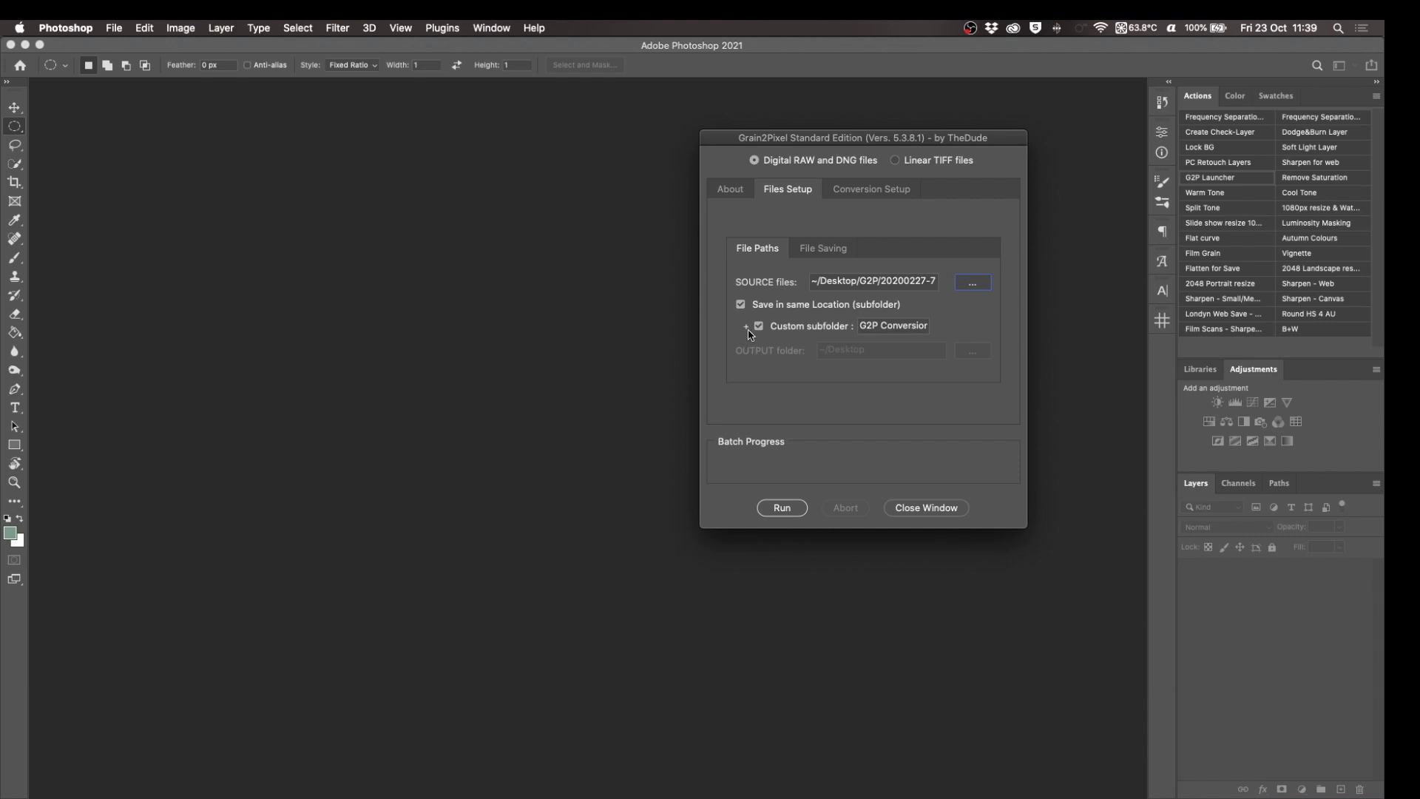
- Keep 'Save in same Location' on so output goes to a G2P Conversion subfolder
click(740, 305)
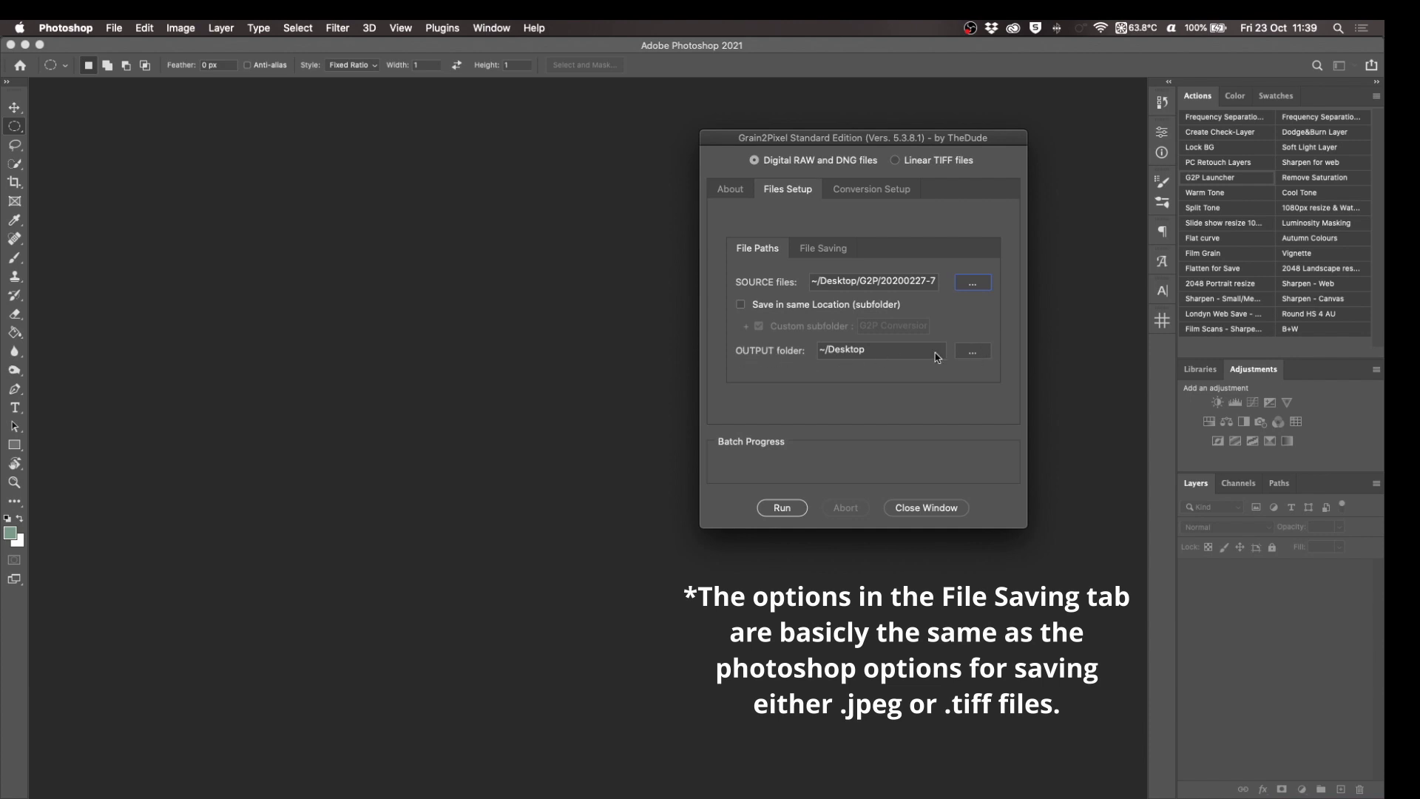
click(741, 304)
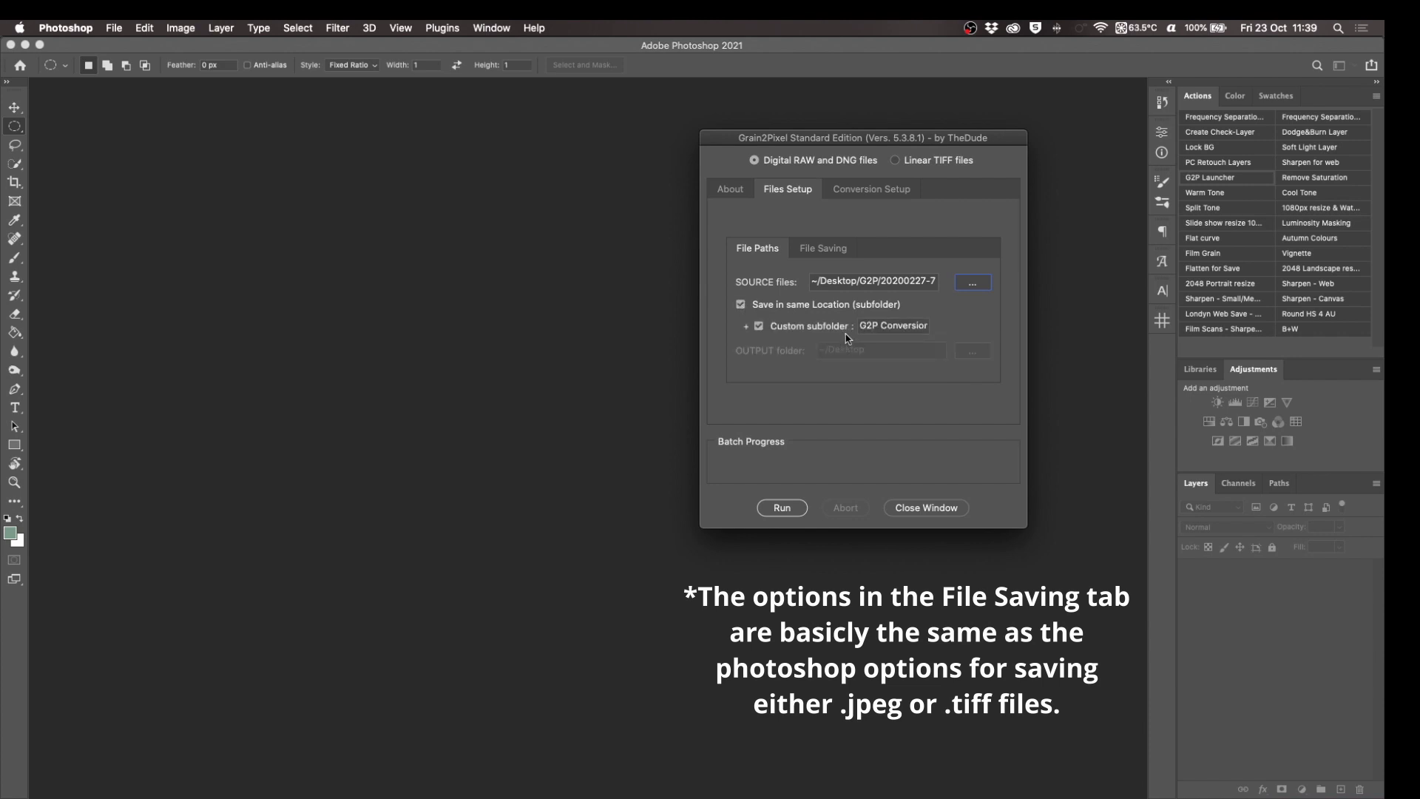
click(869, 196)
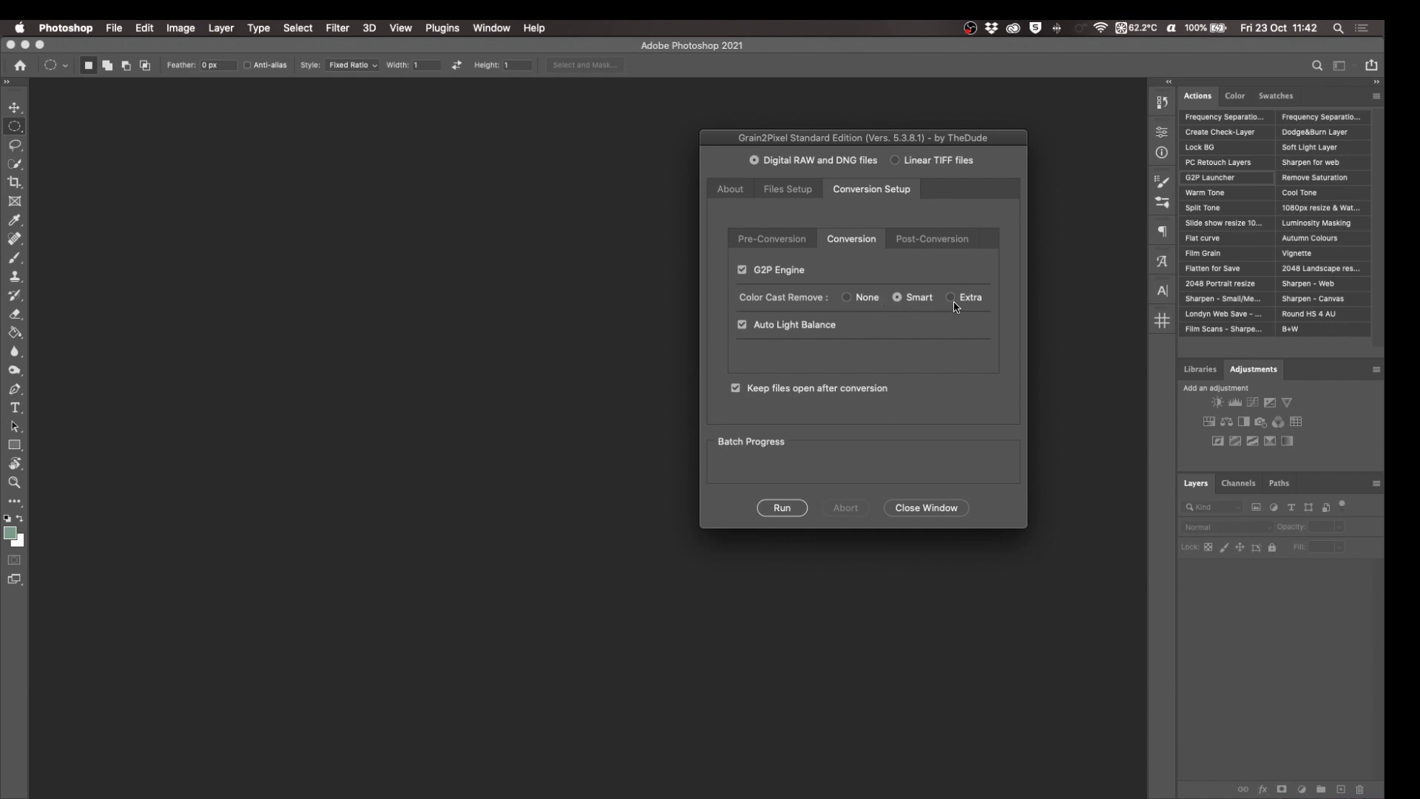
- Review the Conversion options, then show the Post-Conversion settings with contact sheet generation on
mouse_move(972, 300)
mouse_move(905, 301)
click(930, 244)
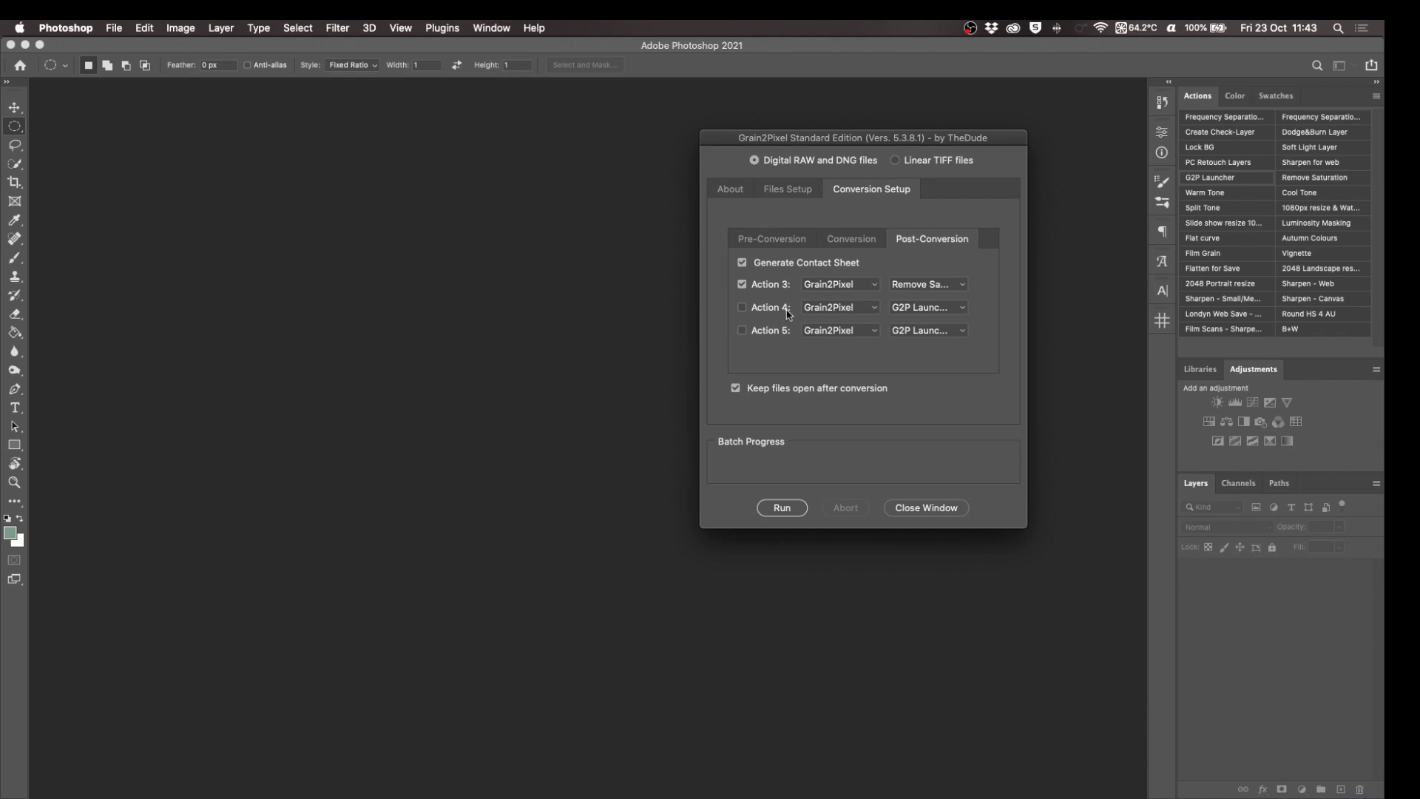
- Uncheck Action 3, leaving its set as Grain2Pixel and its action as Remove Saturation
click(742, 287)
click(861, 285)
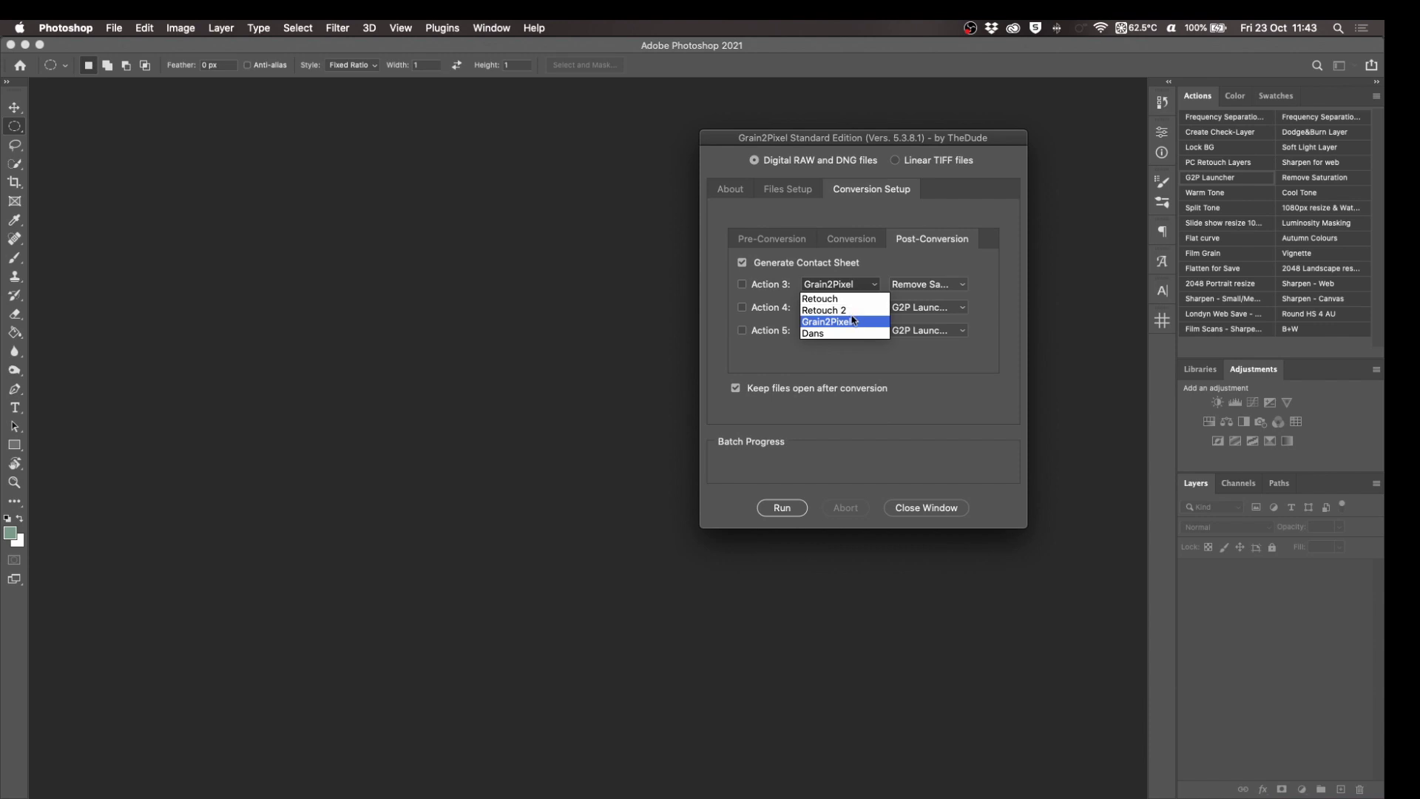
click(858, 323)
click(962, 288)
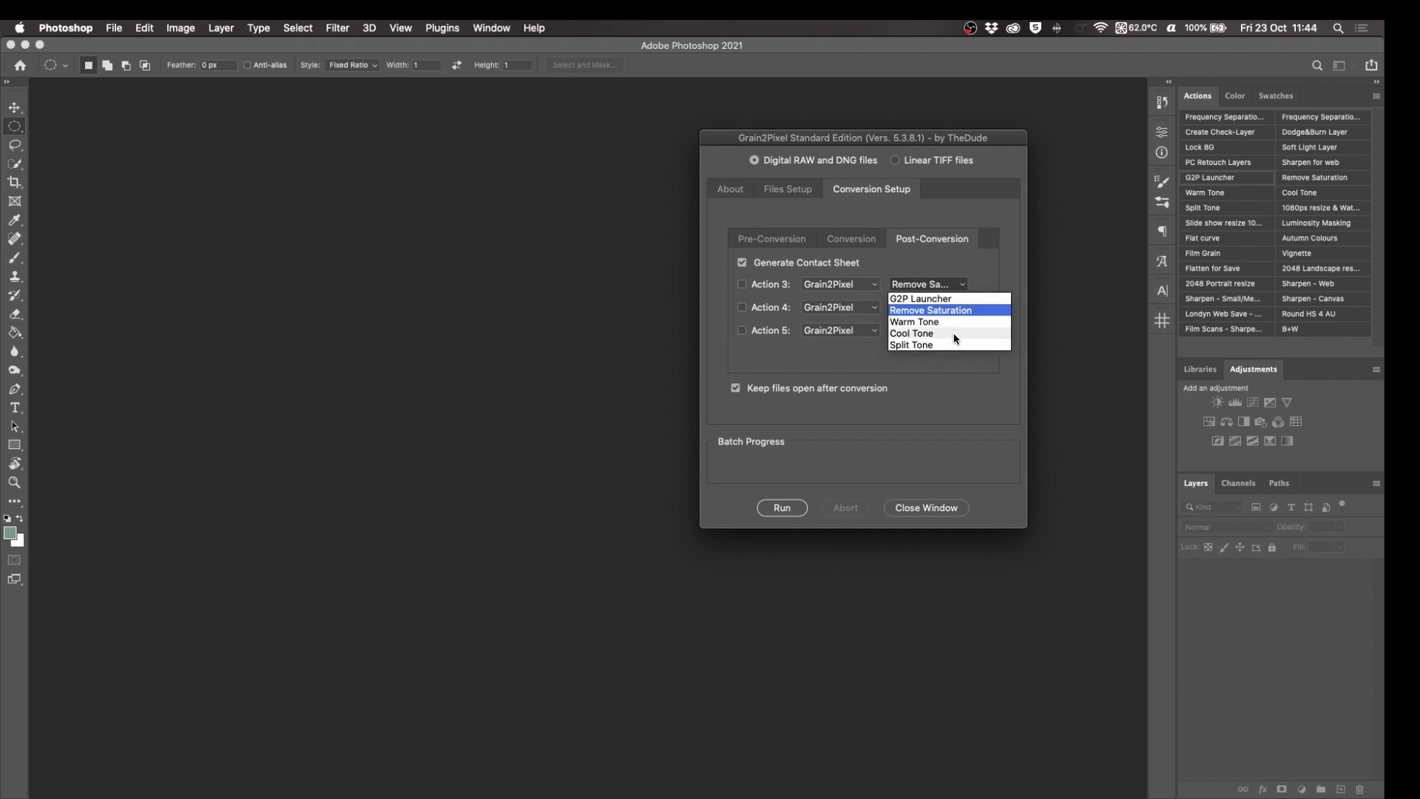
click(877, 350)
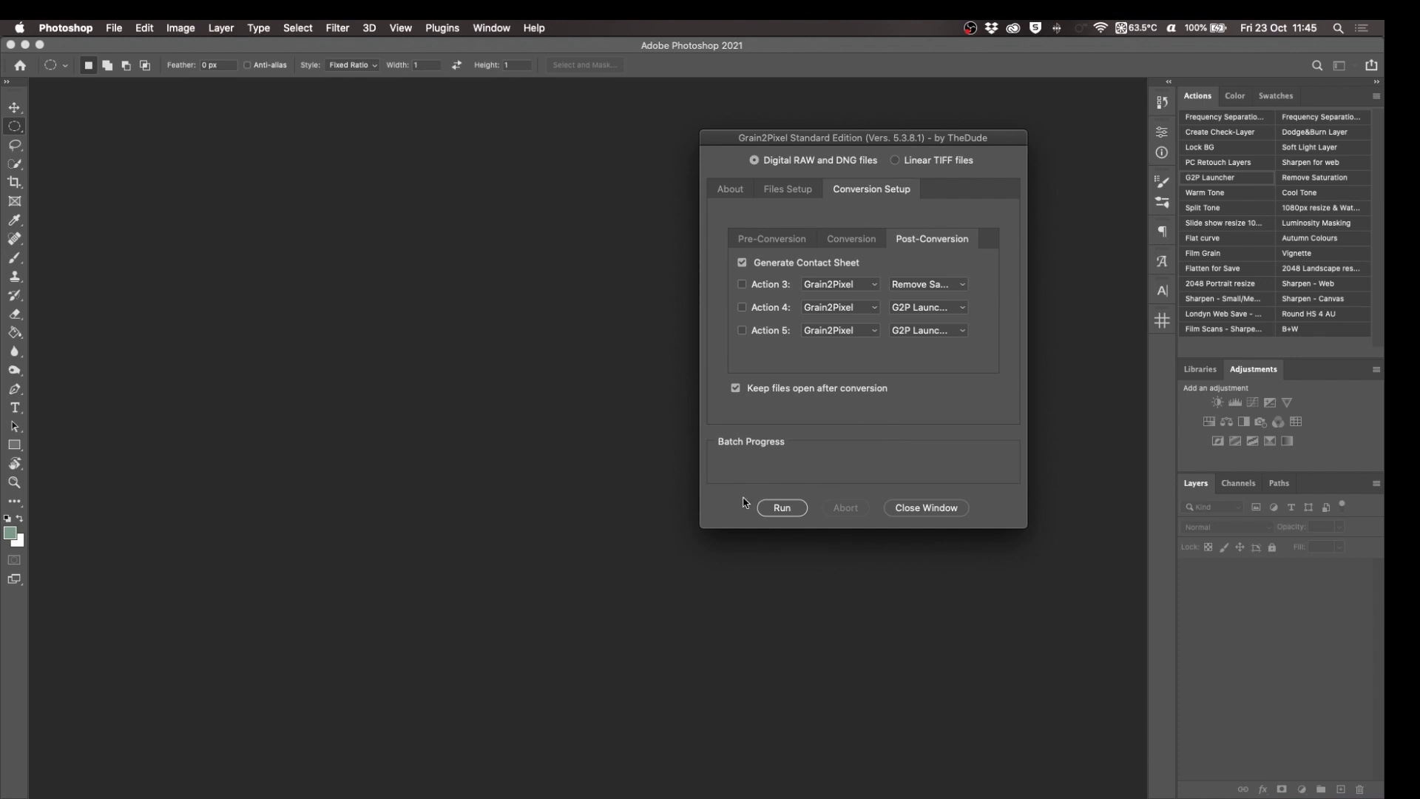
- Run the Grain2Pixel batch conversion on the six NEF scans
click(782, 508)
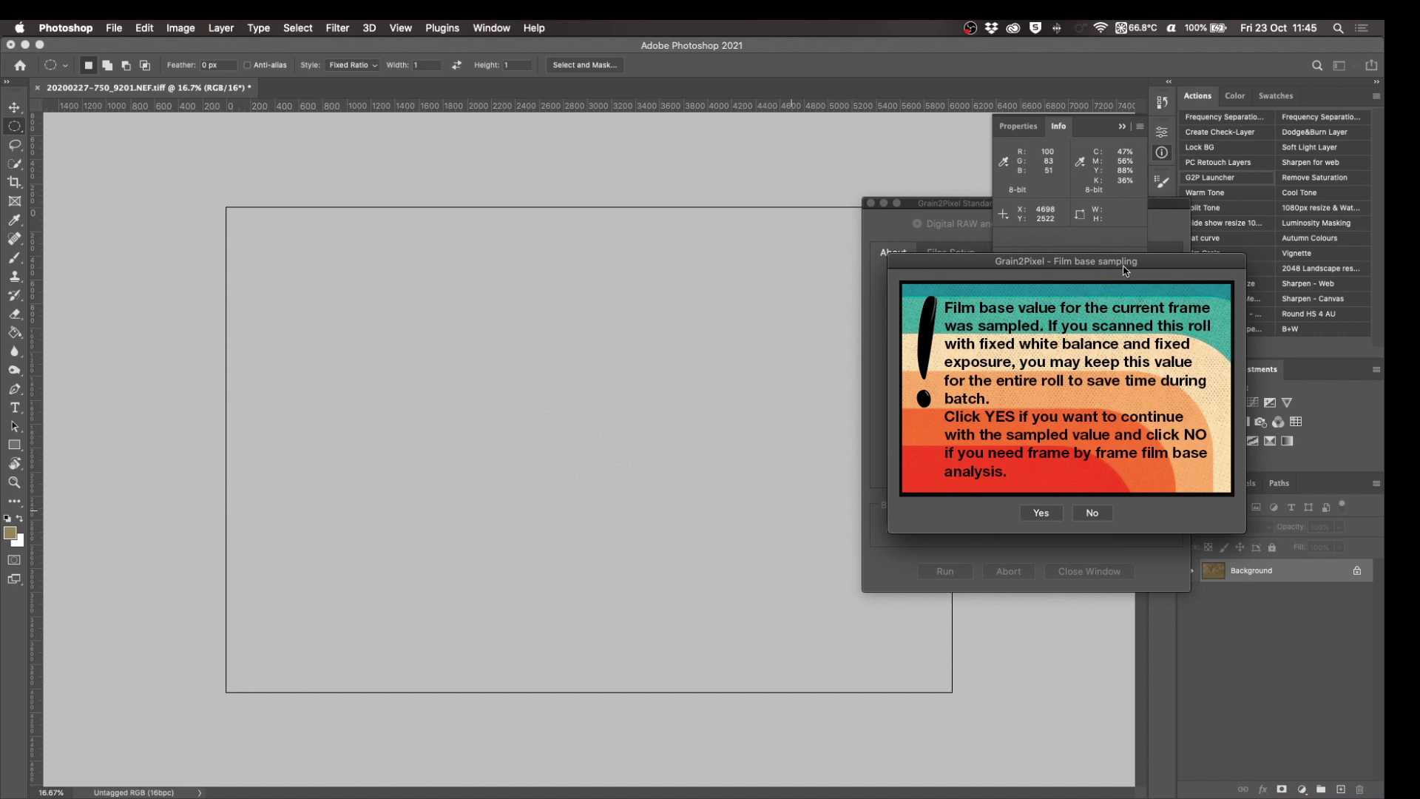
drag(1154, 270, 899, 182)
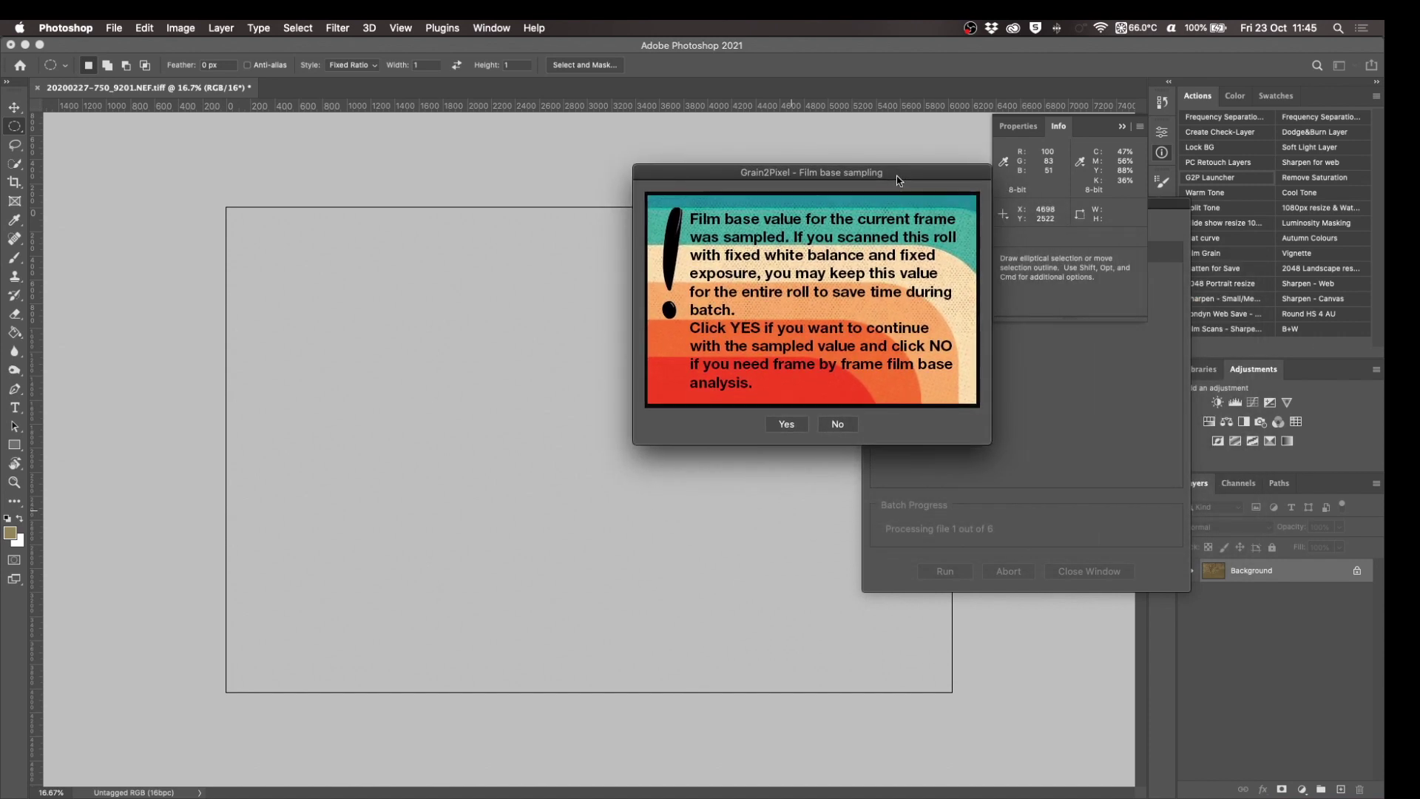
click(838, 426)
- Answer No to film base sampling so each frame is analysed individually, and let the batch finish
key(Return)
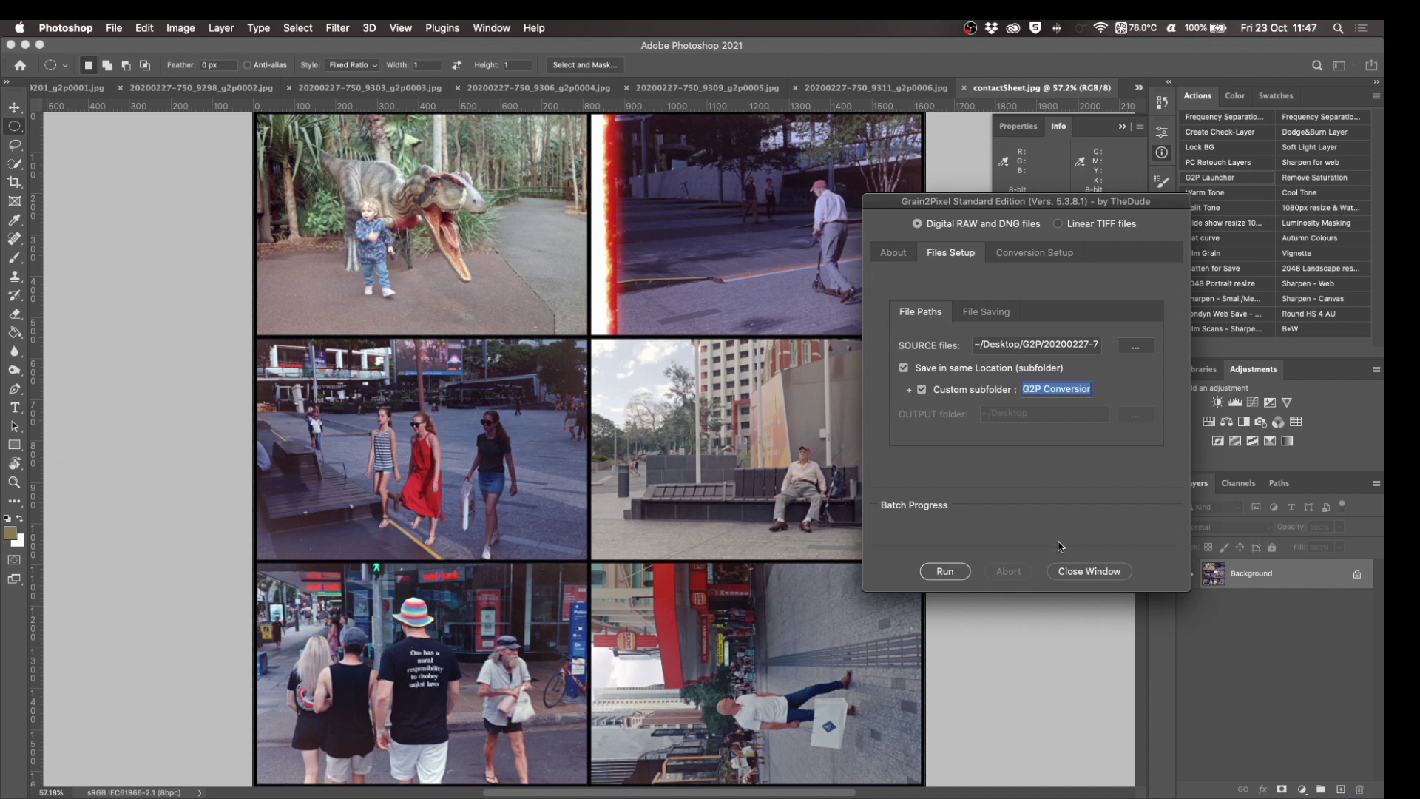
- Close the Grain2Pixel window, collapse the Info panel, and bring up the g2p0006 frame
click(1099, 576)
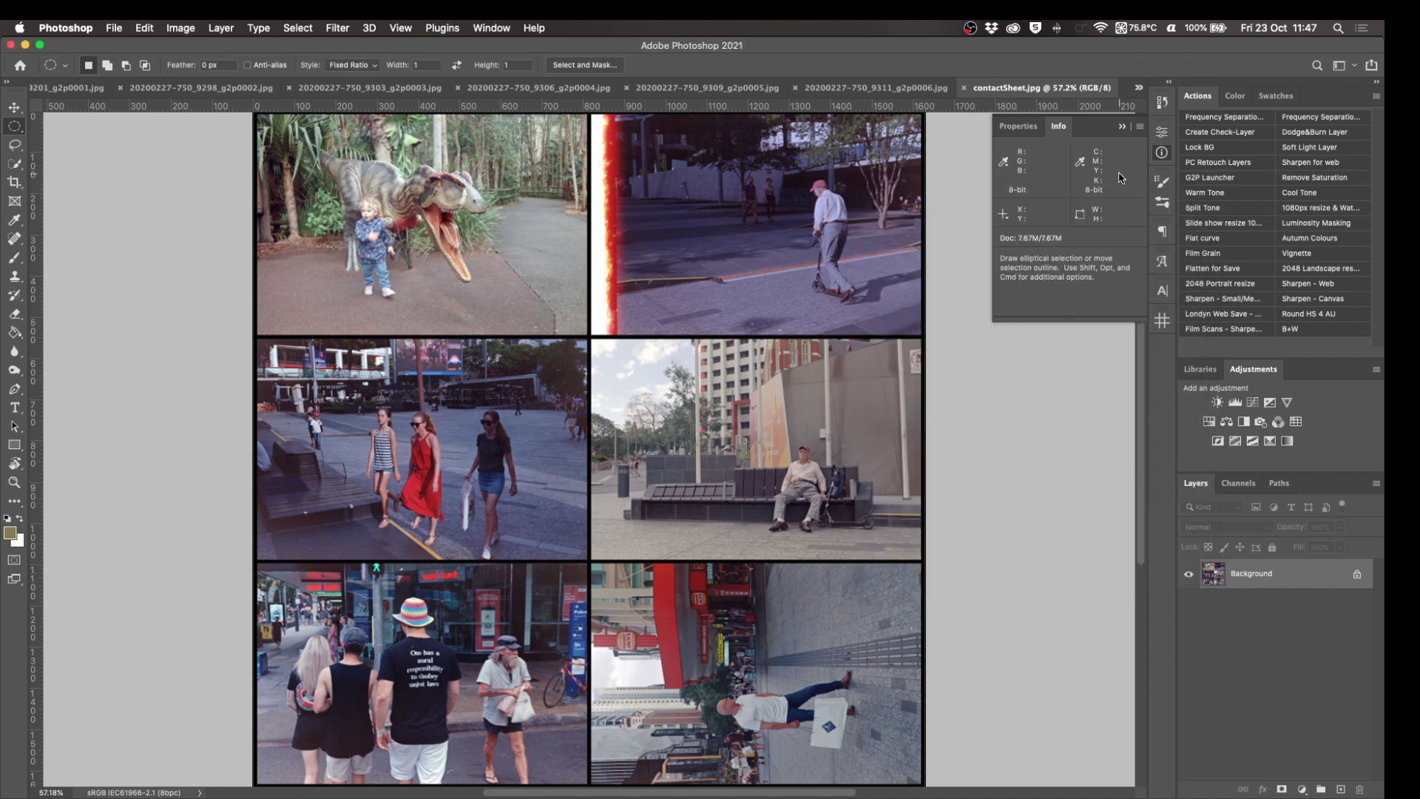
click(1122, 127)
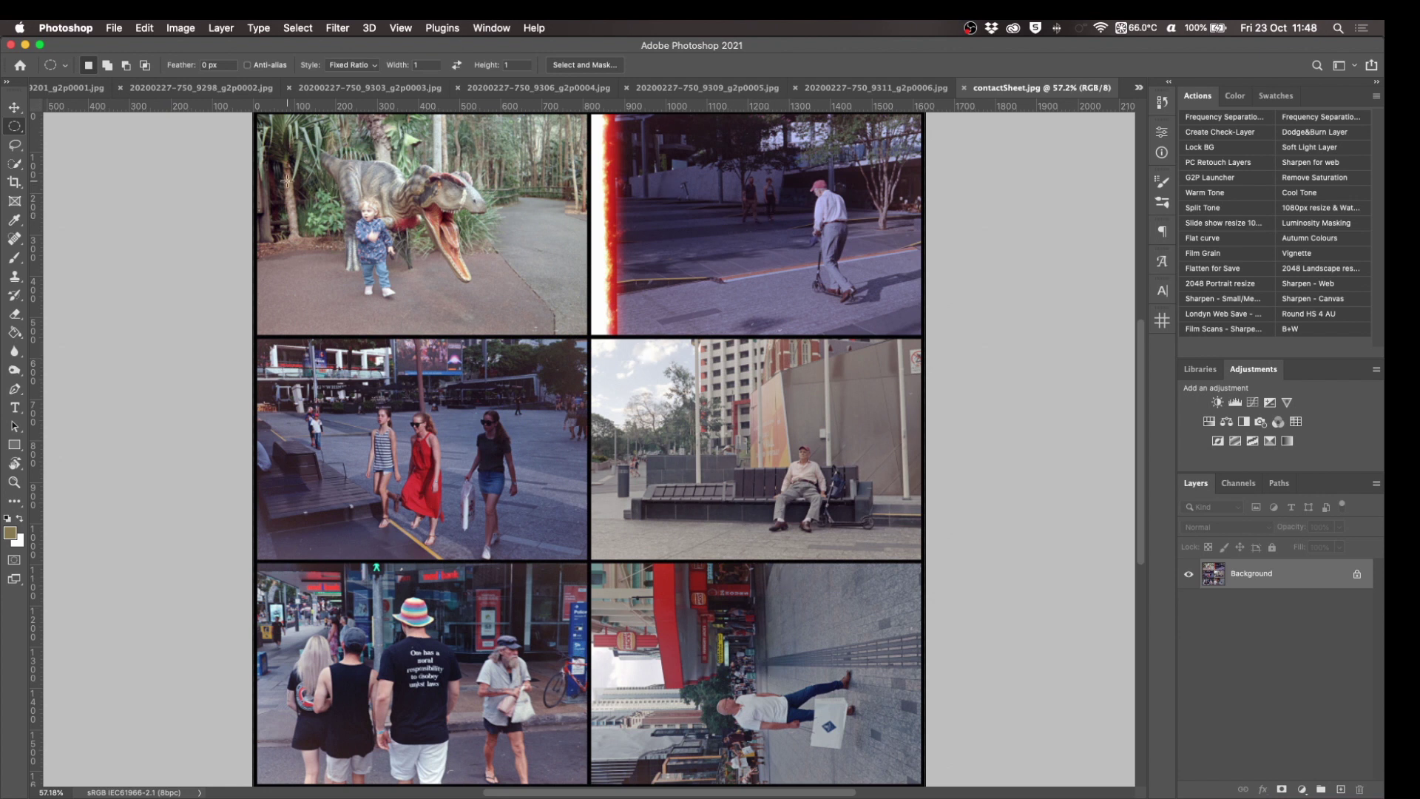
click(863, 88)
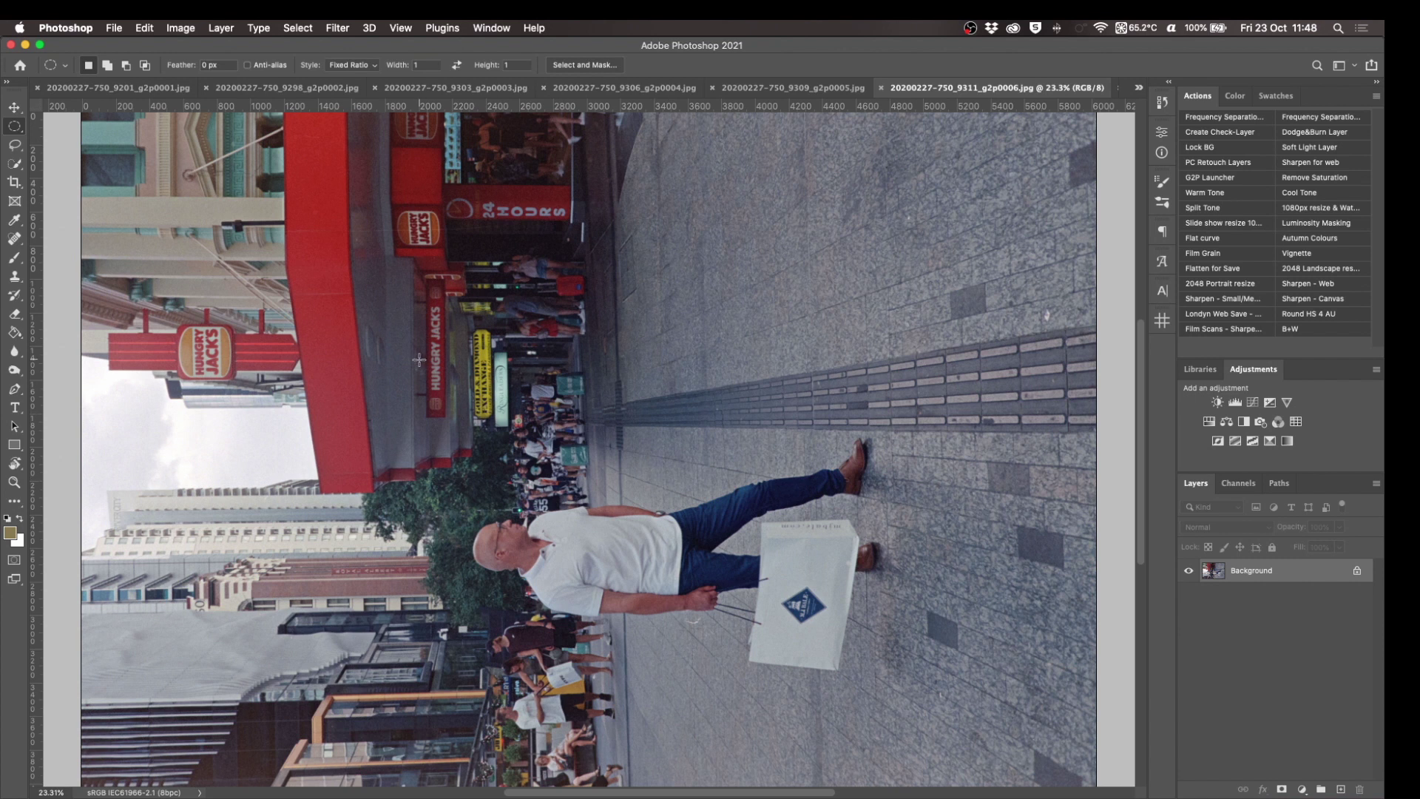
- Inspect frames g2p0005 back to g2p0001, ending on the child-and-dinosaur photo
click(769, 88)
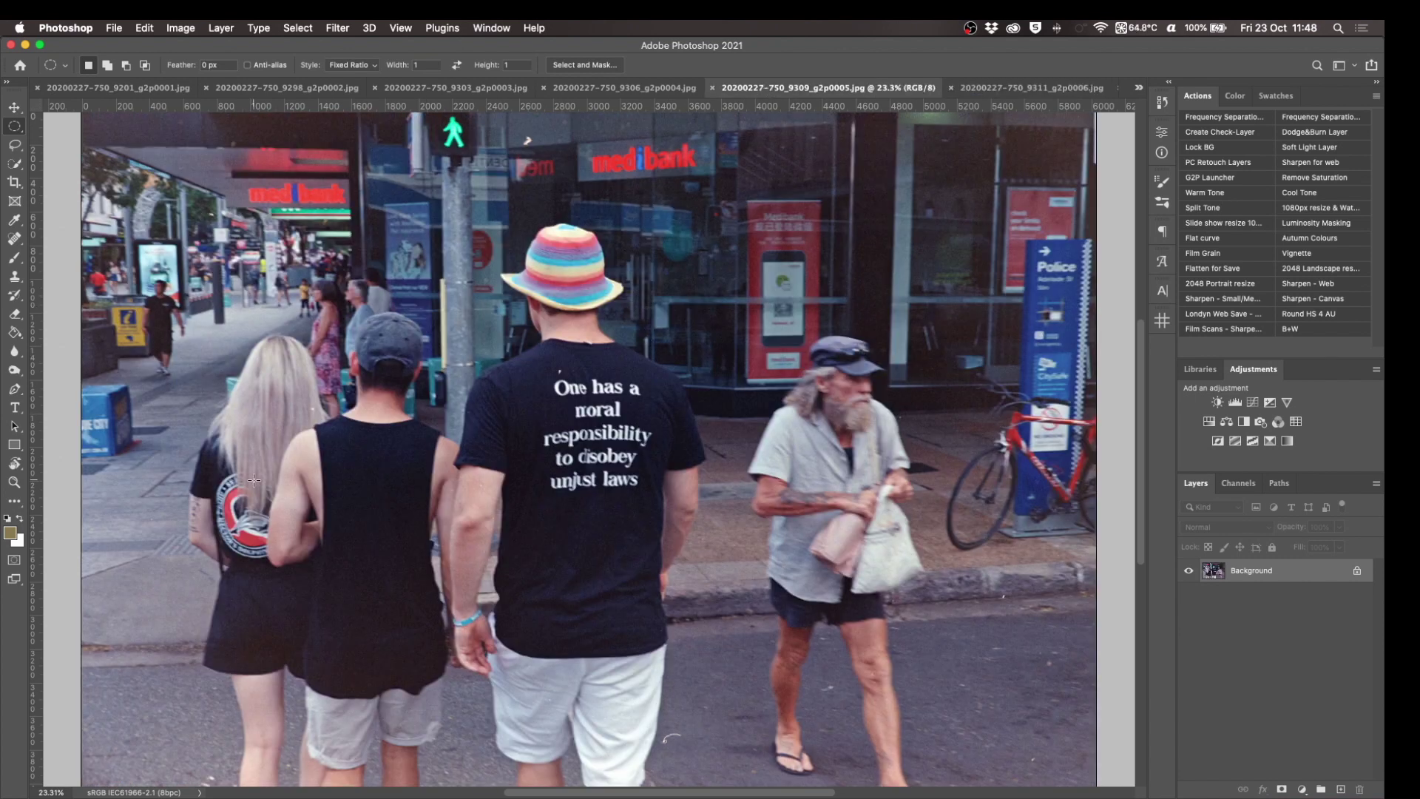
click(639, 88)
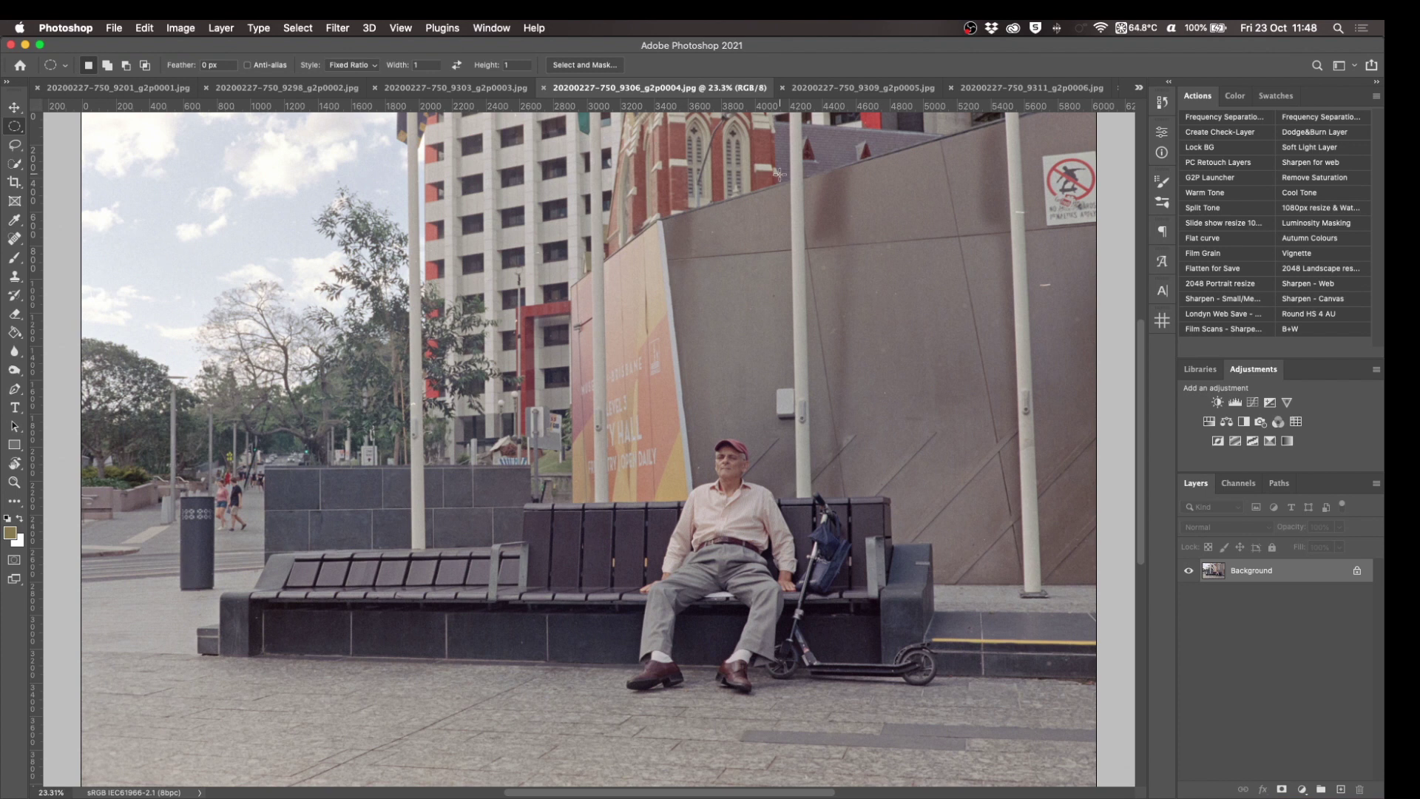
click(863, 89)
click(633, 88)
click(427, 90)
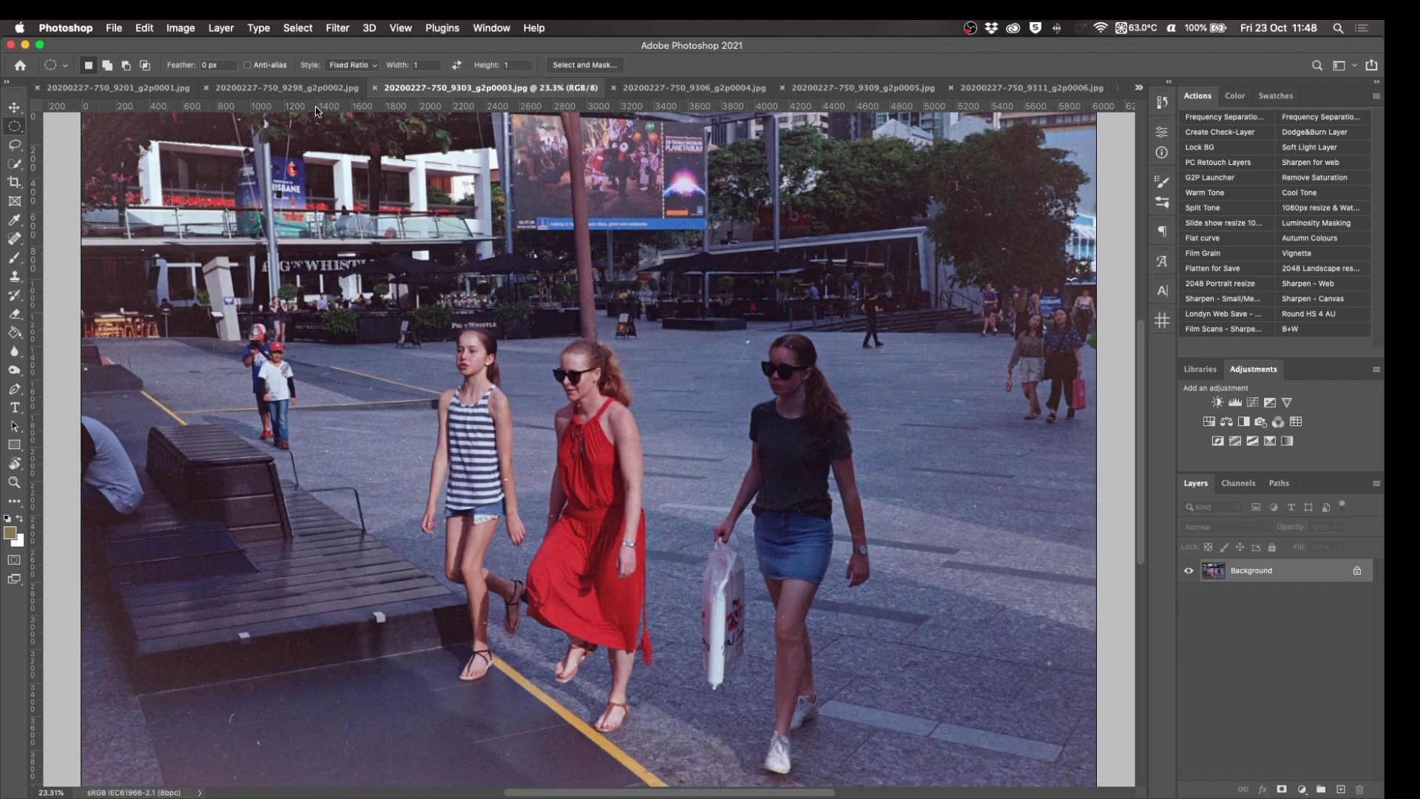
click(299, 89)
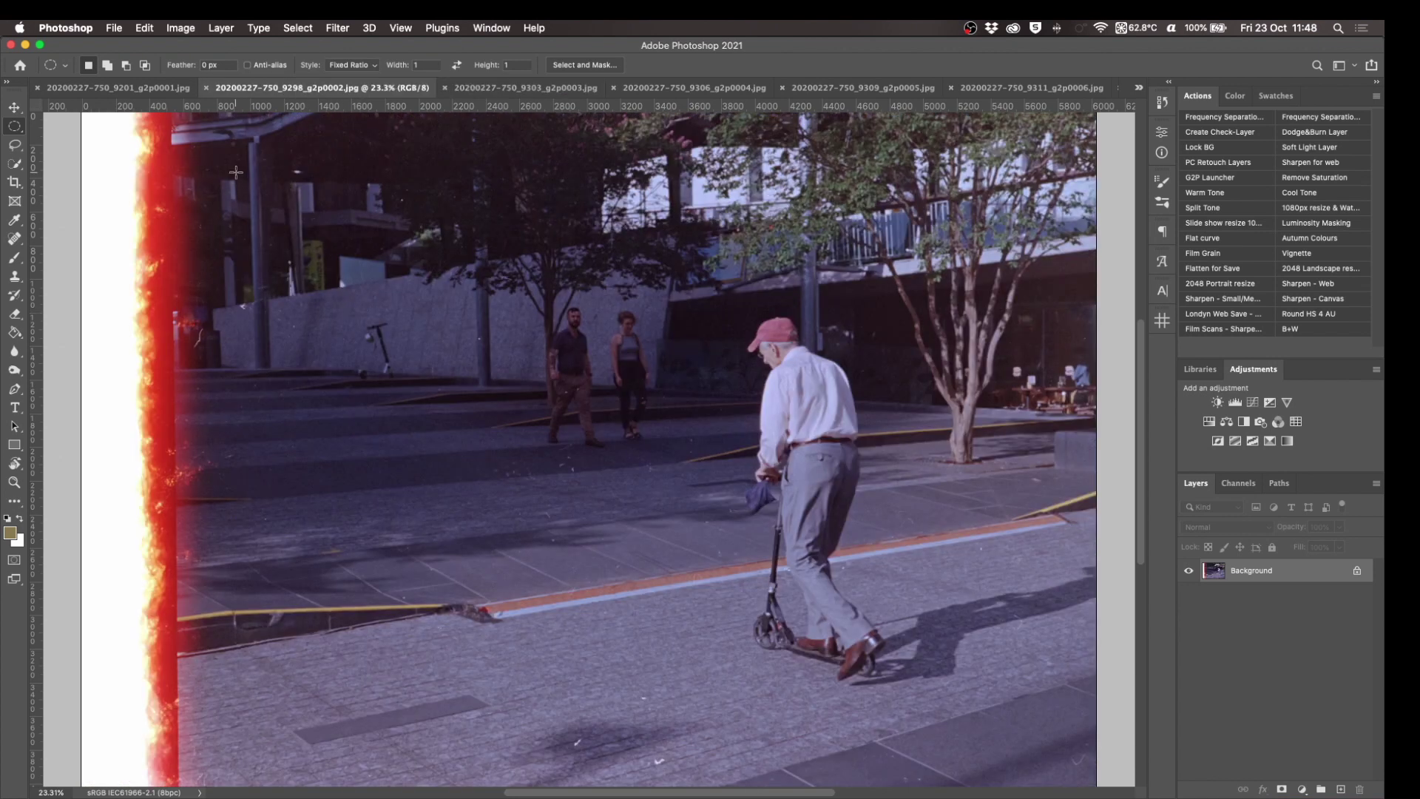
click(124, 90)
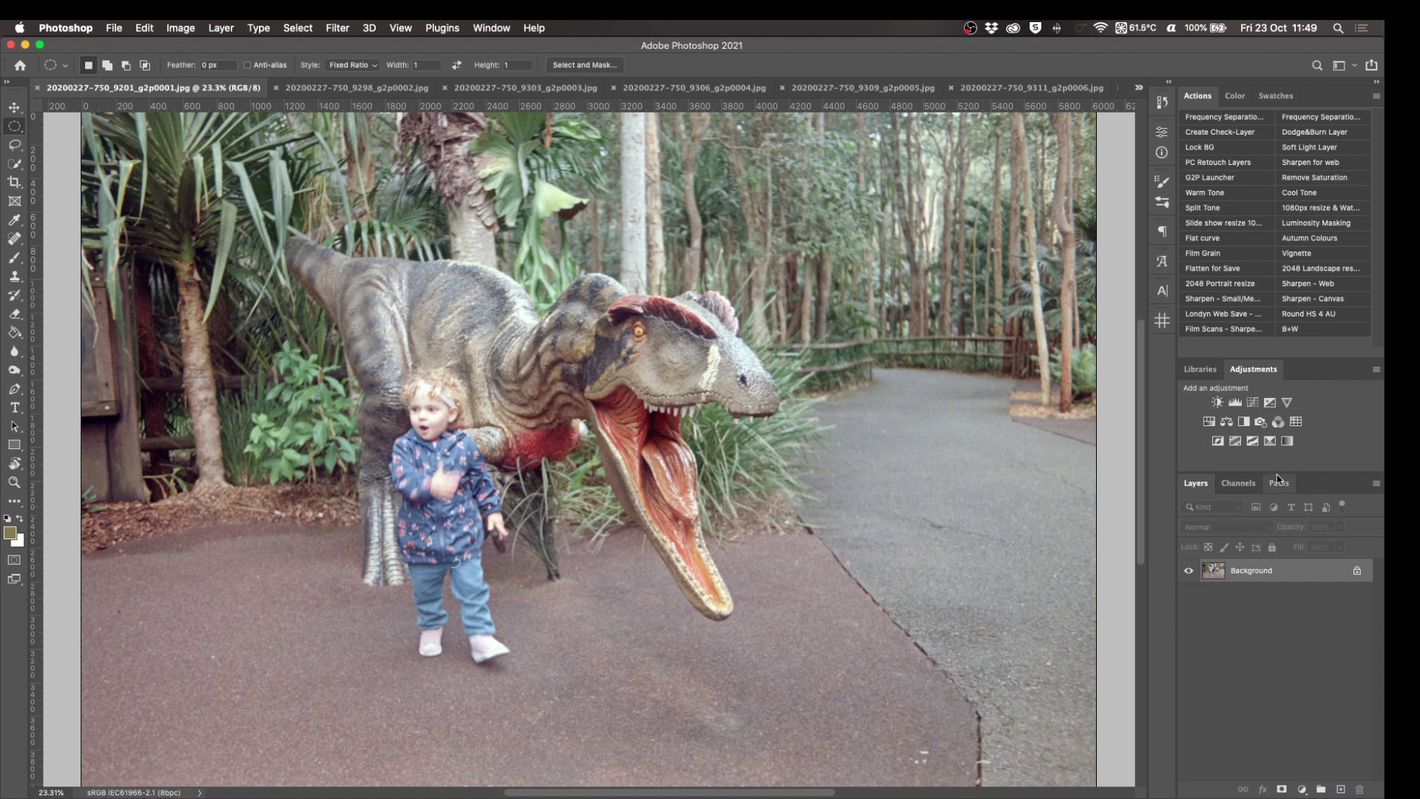
- Add a Curves adjustment with two RGB points, raising the upper point slightly
click(1253, 406)
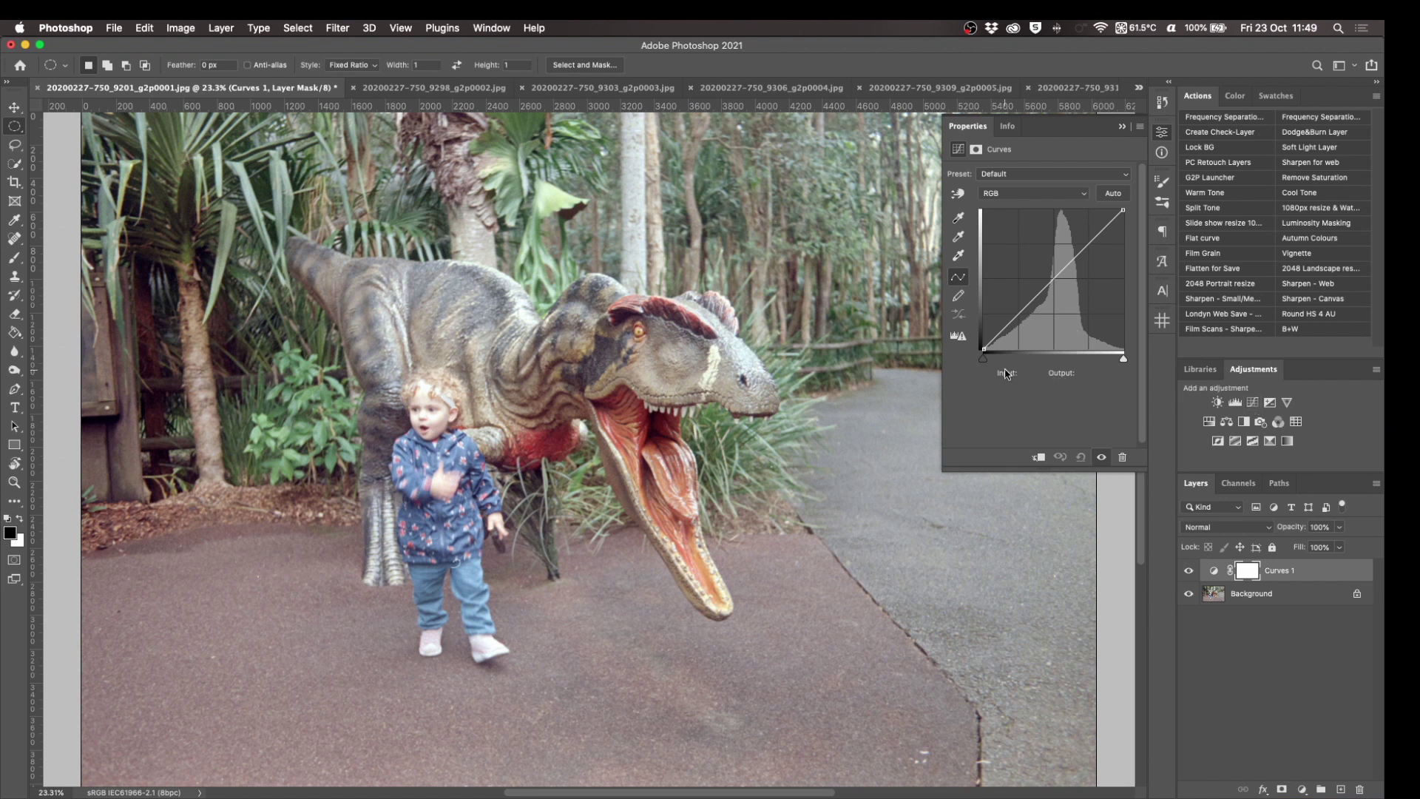
click(1027, 311)
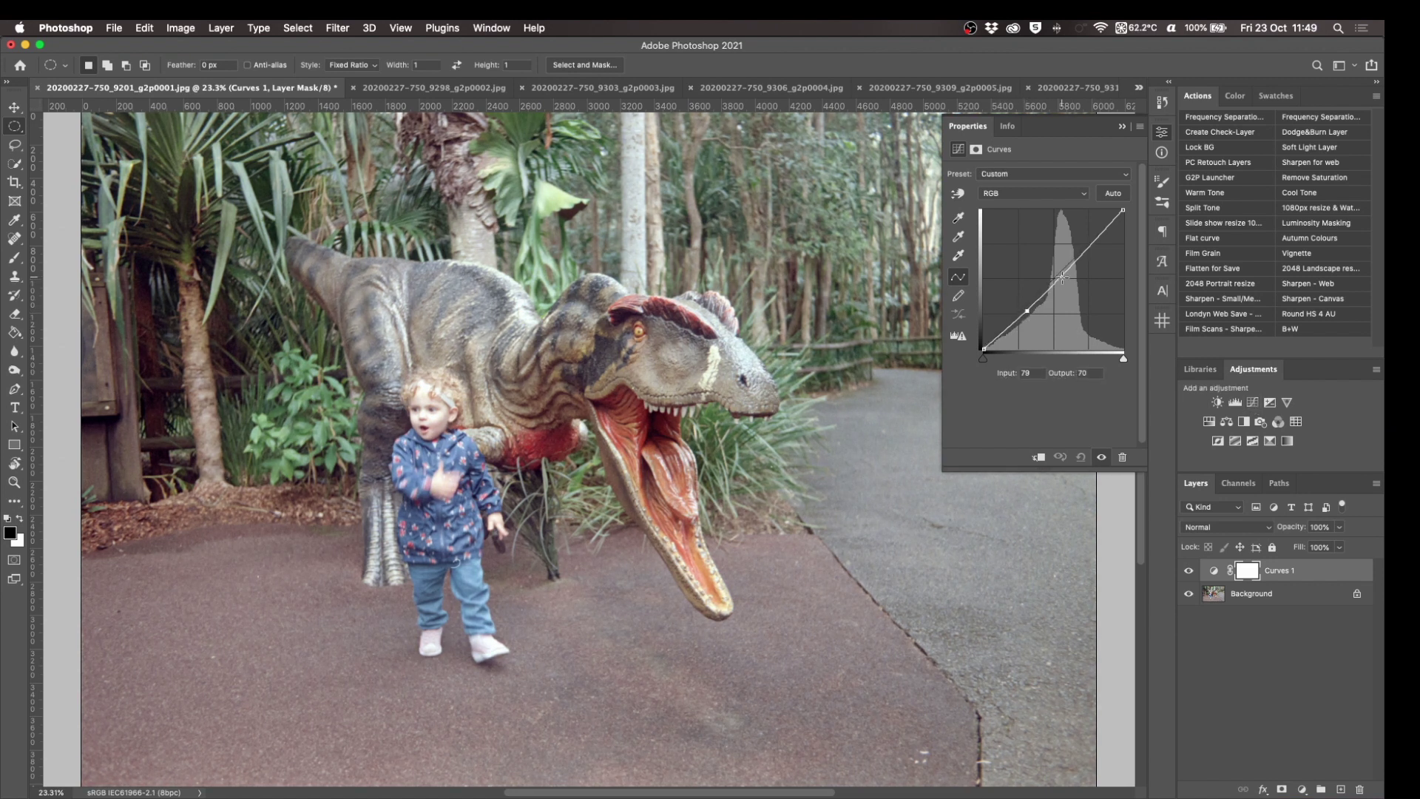
click(1085, 246)
drag(1085, 246, 1083, 244)
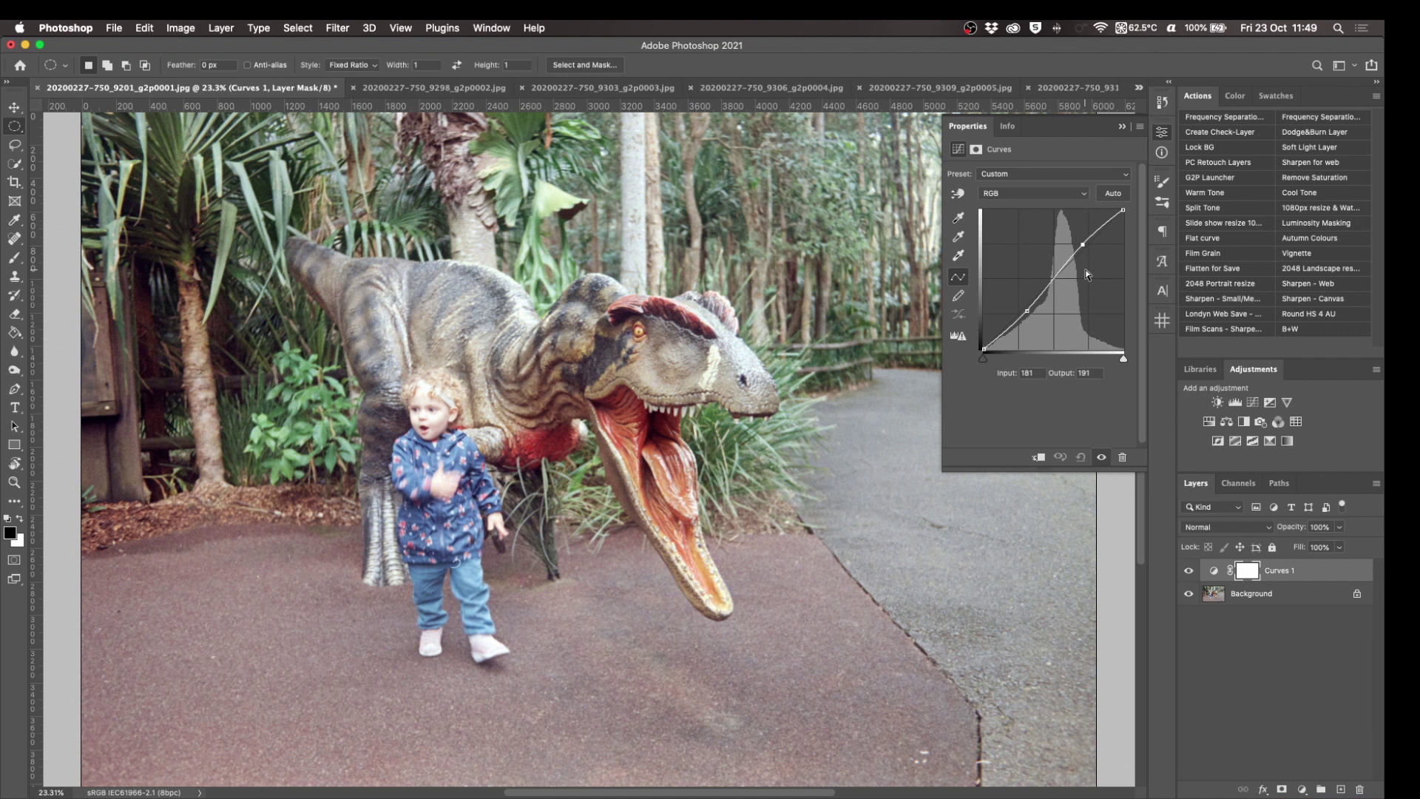
- Close the curve settings and toggle the Curves 1 layer off and on to compare
click(1122, 130)
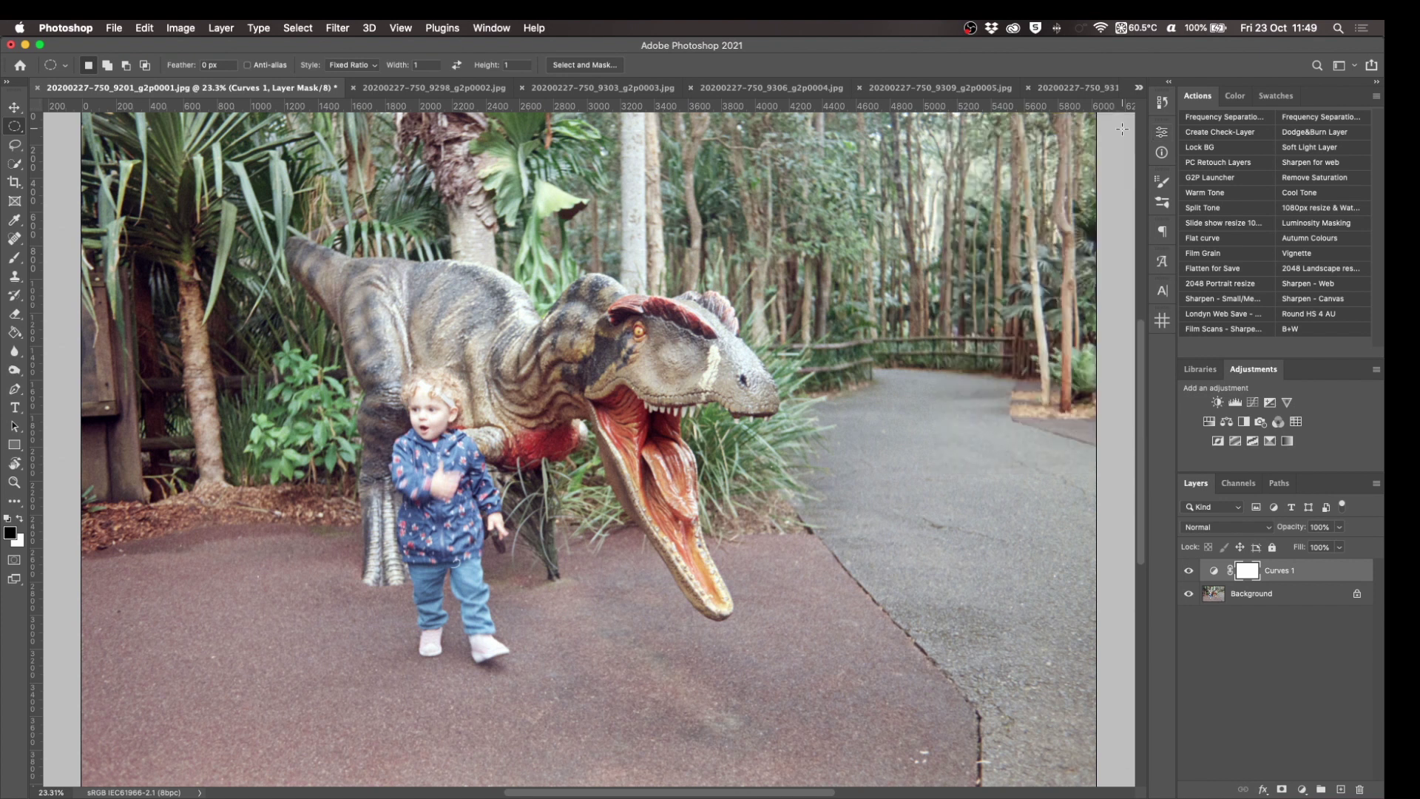
click(1189, 572)
click(1189, 572)
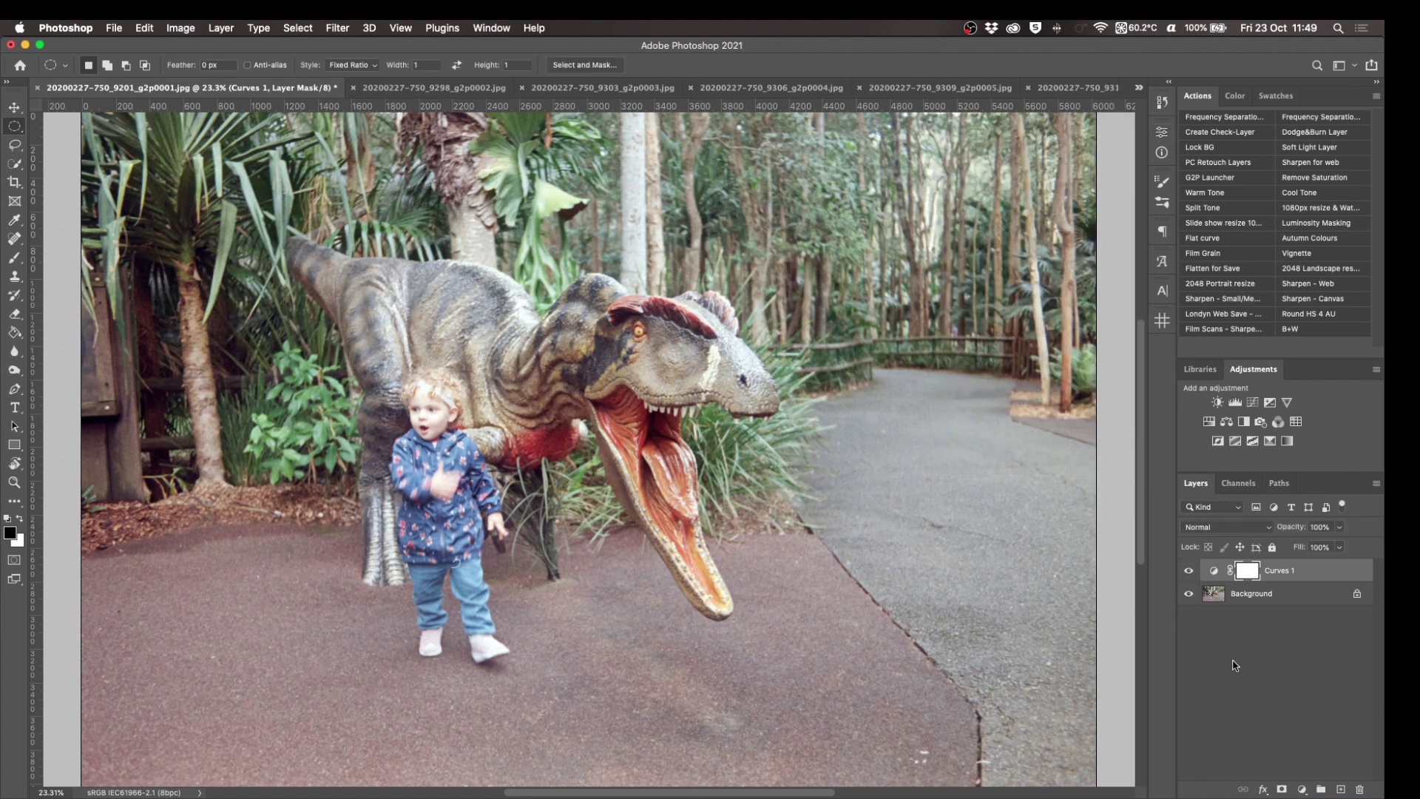